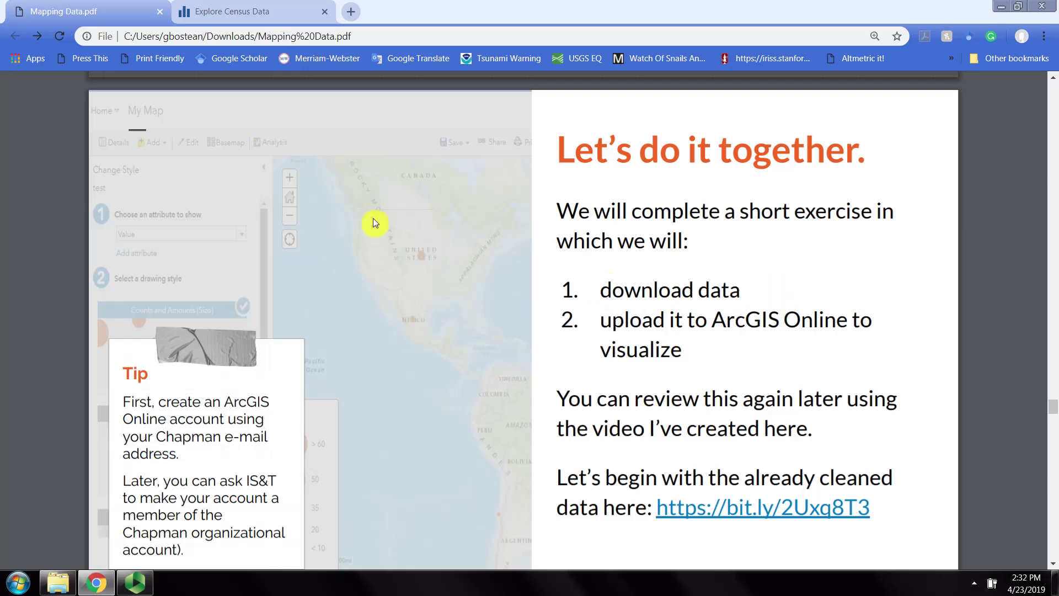
- Load data.census.gov, search for 's0101' and open the S0101: AGE AND SEX table
{"action": "left_click", "coordinate": [233, 14]}
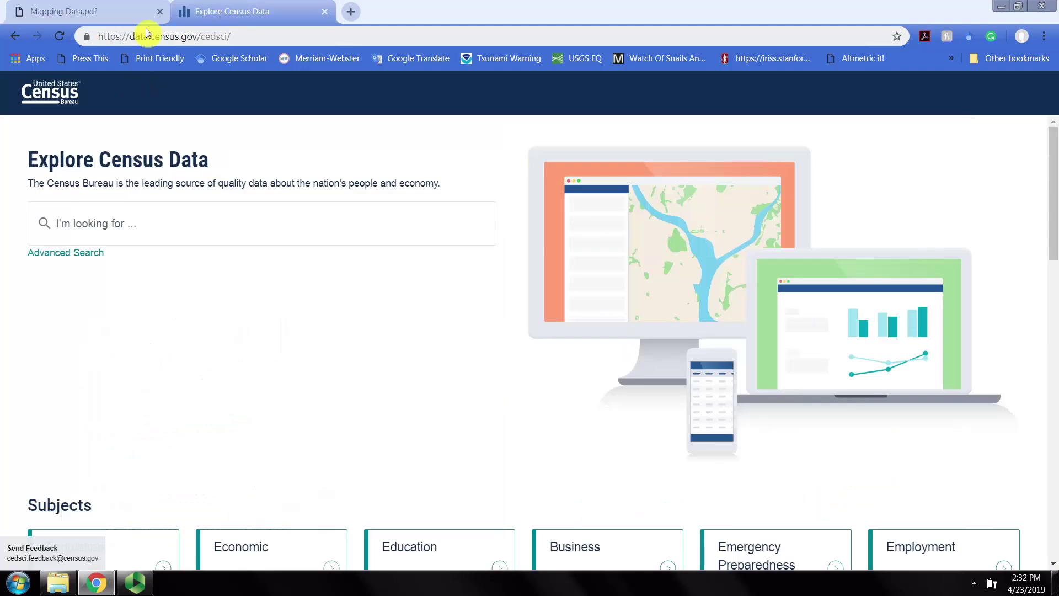
{"action": "left_click", "coordinate": [129, 37]}
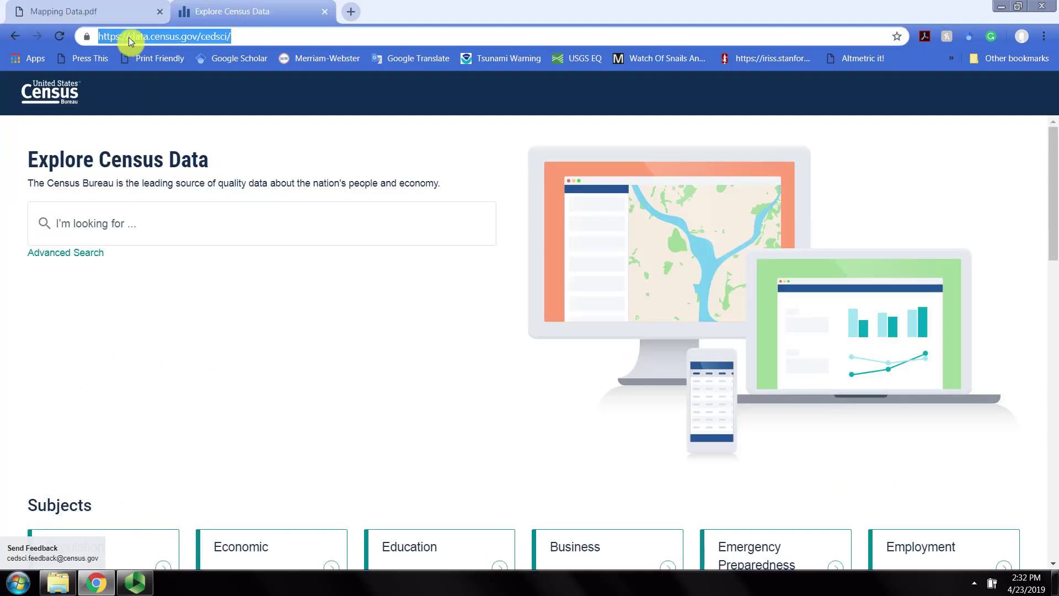
{"action": "type", "text": "data.census.gov"}
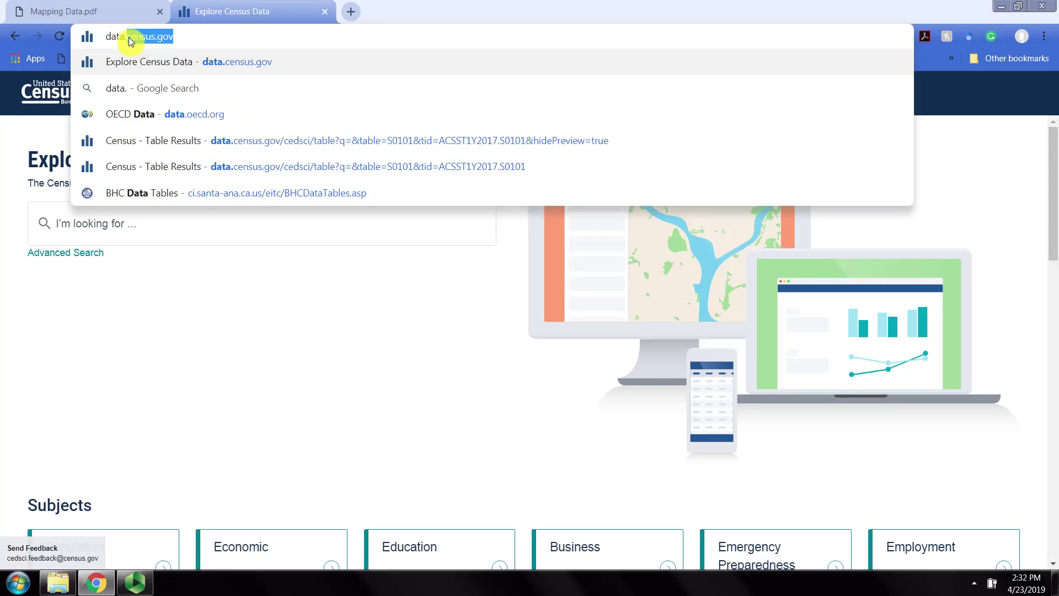
{"action": "key", "text": "Return"}
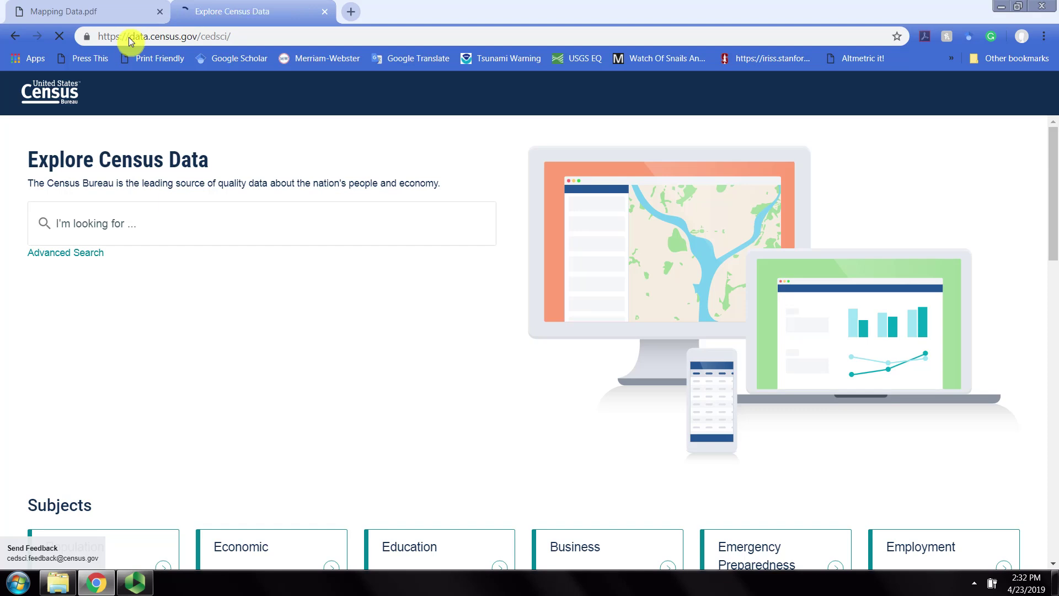
{"action": "left_click", "coordinate": [196, 227]}
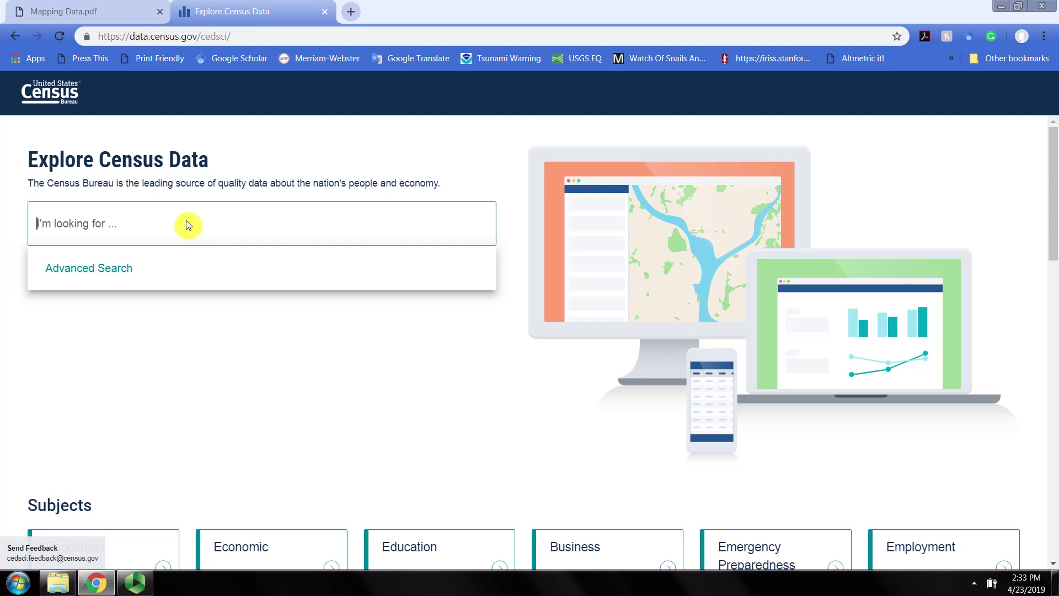
{"action": "type", "text": "s"}
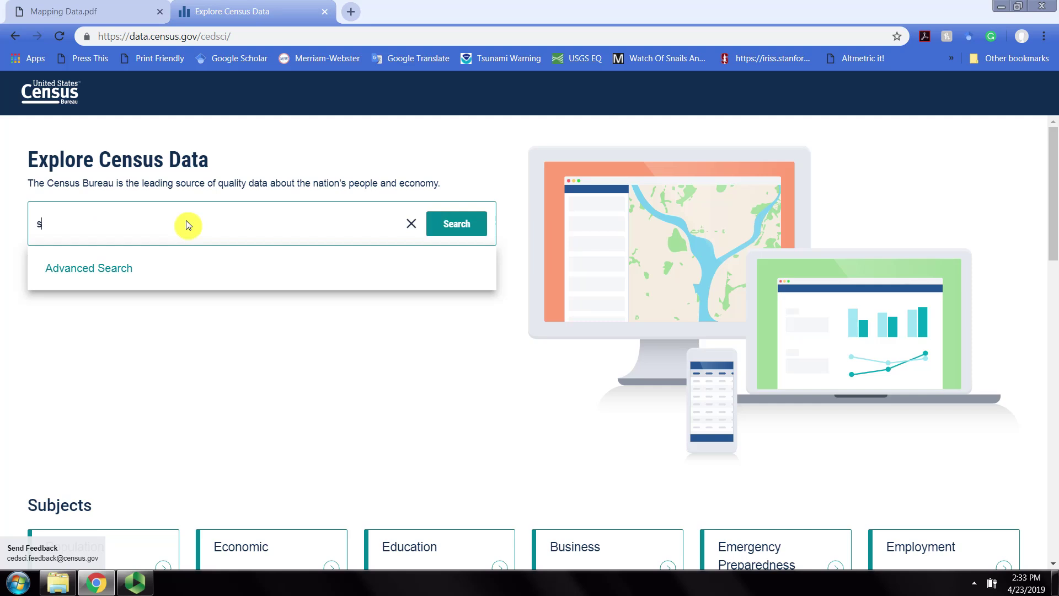
{"action": "type", "text": "0101"}
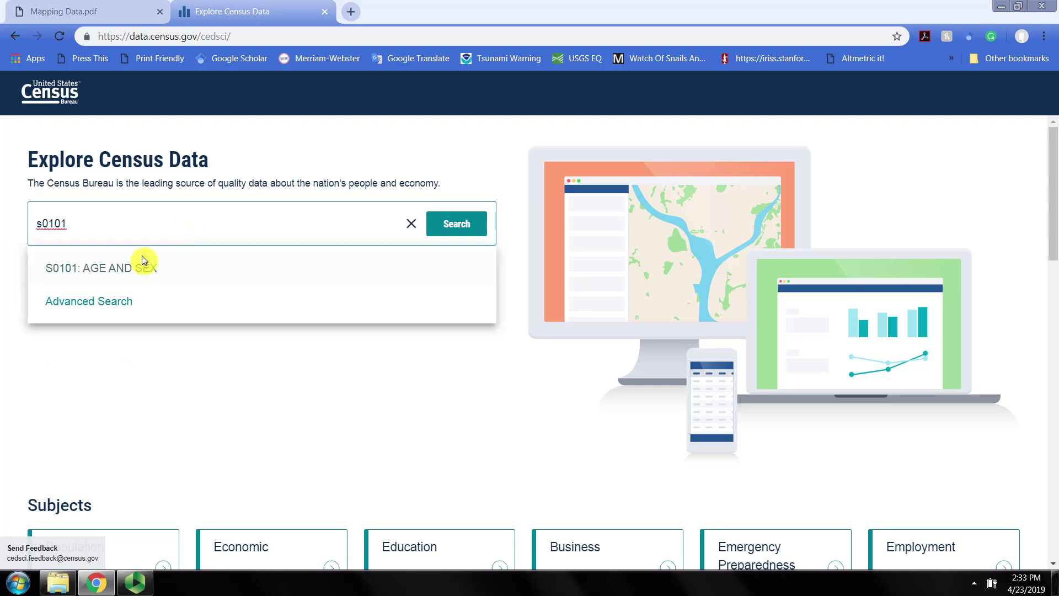
{"action": "left_click", "coordinate": [138, 273]}
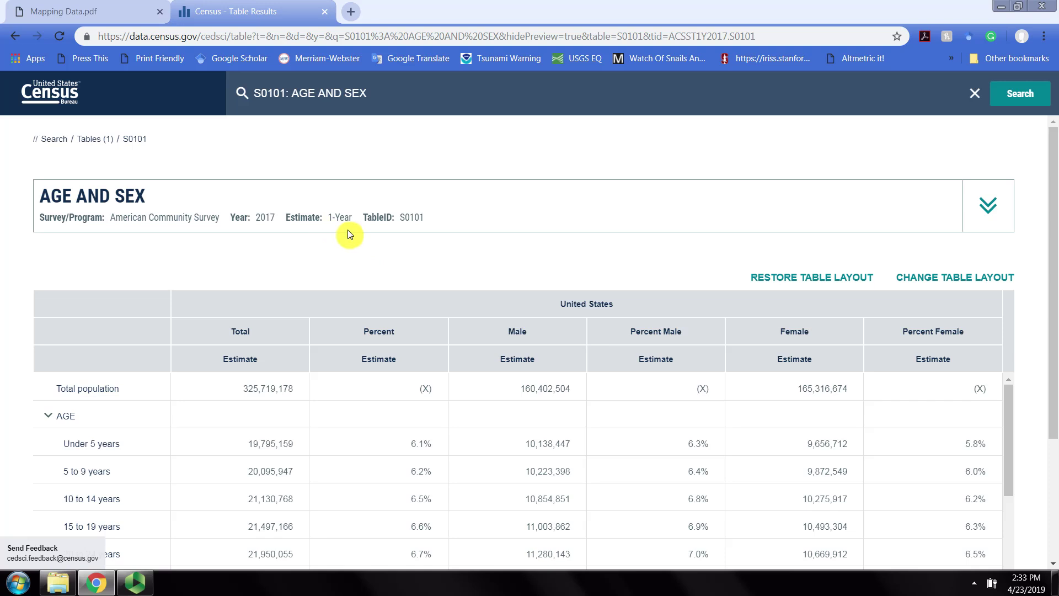
- Set the S0101 table's Estimates to 5 Year, showing a U.S. total of 321,004,407
{"action": "left_click", "coordinate": [988, 214]}
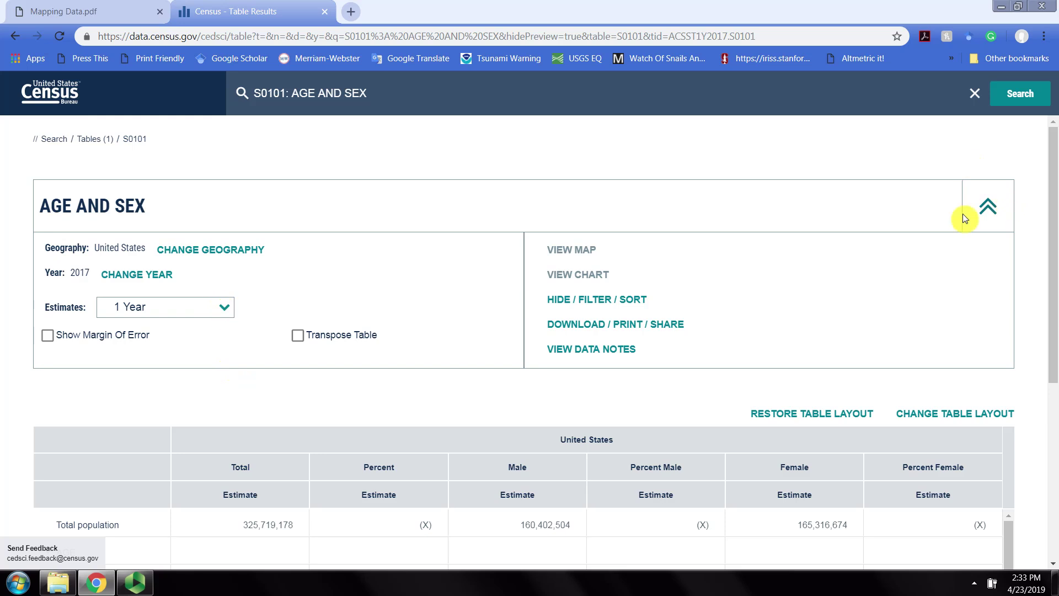
{"action": "left_click", "coordinate": [224, 307]}
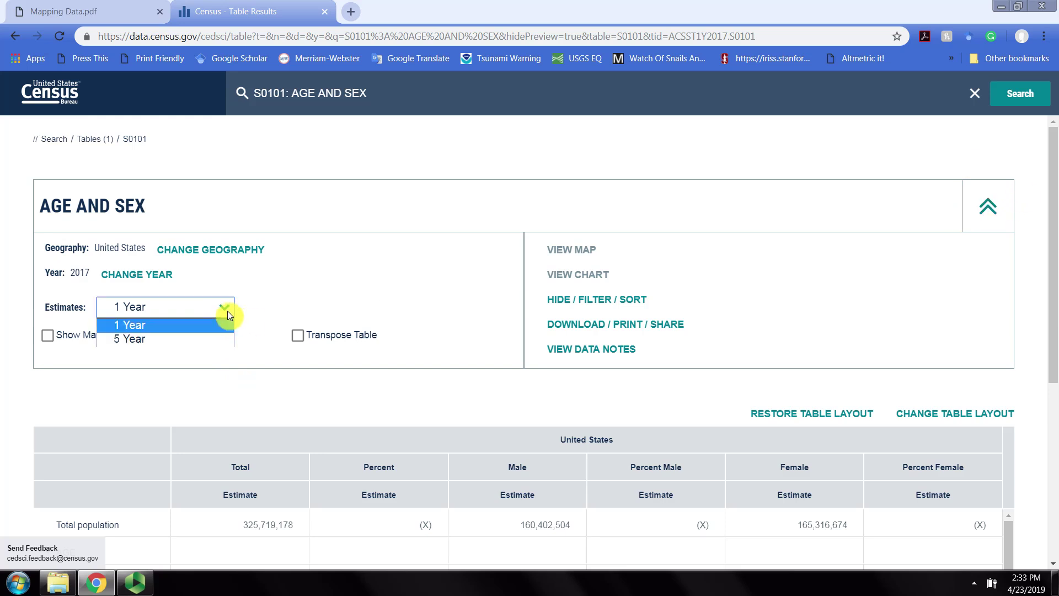
{"action": "left_click", "coordinate": [141, 336]}
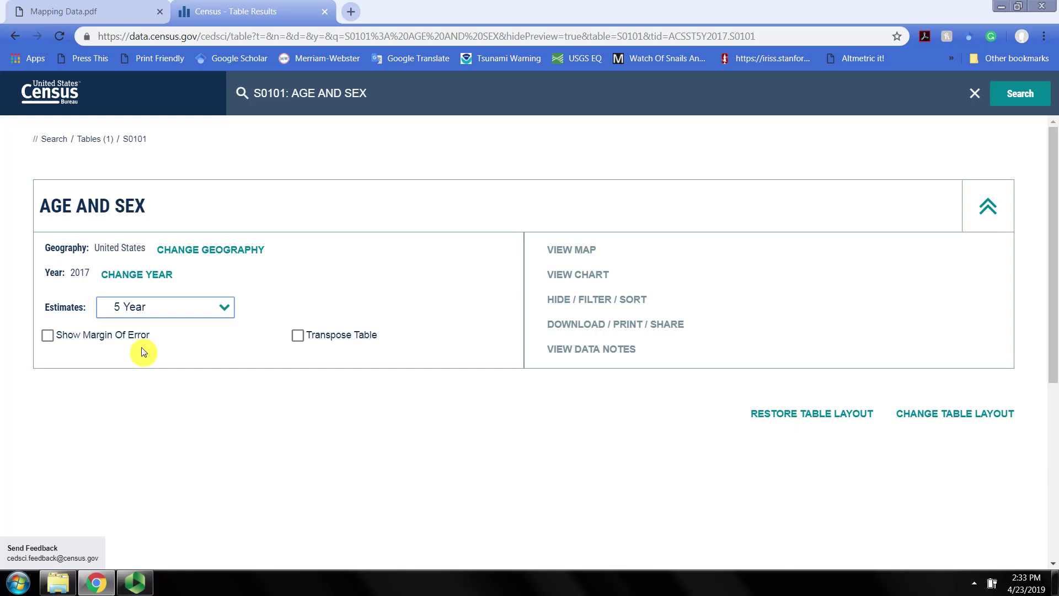
{"action": "scroll", "coordinate": [105, 361], "scroll_direction": "down", "scroll_amount": 1}
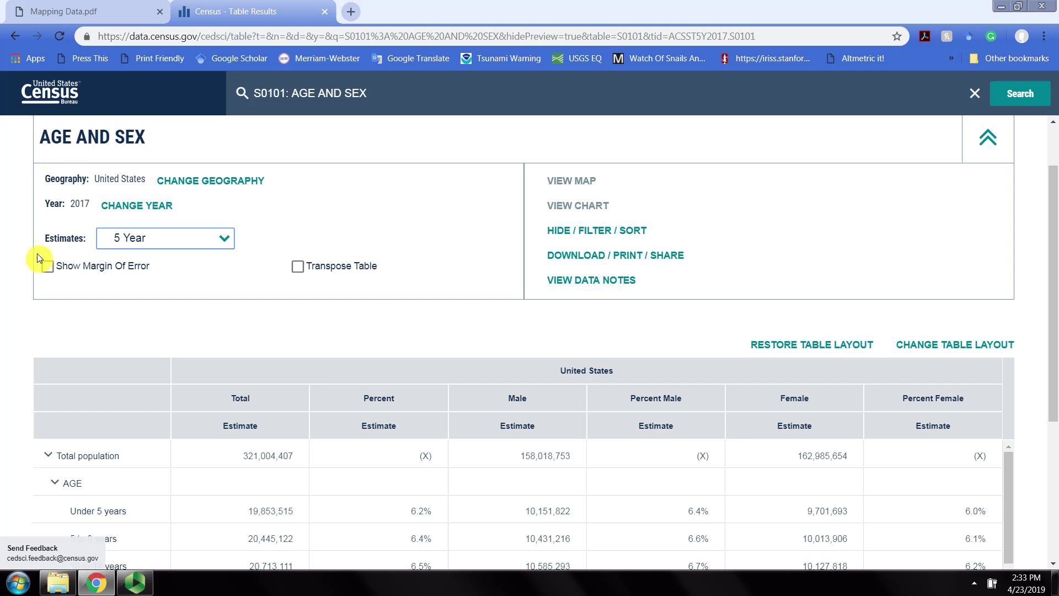
{"action": "scroll", "coordinate": [34, 263], "scroll_direction": "down", "scroll_amount": 1}
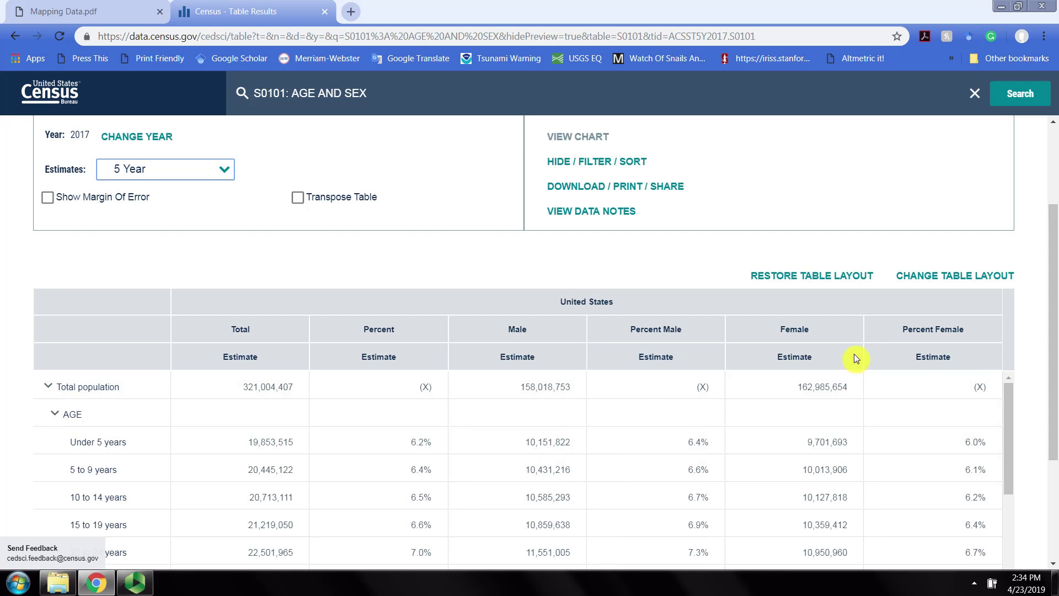
{"action": "scroll", "coordinate": [353, 317], "scroll_direction": "up", "scroll_amount": 3}
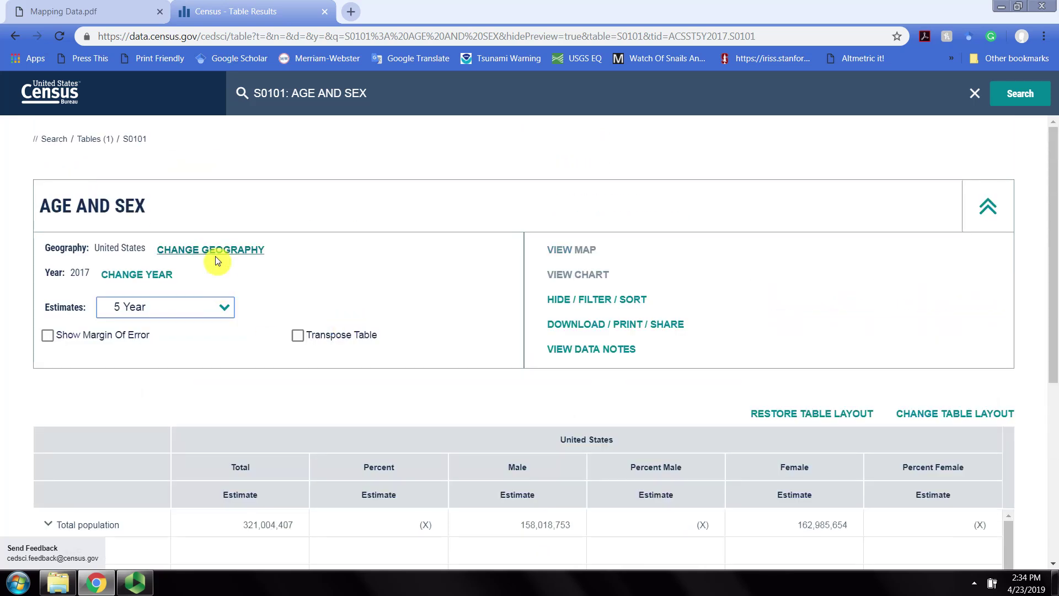
- Set the geography to County > California > All counties in California and close the panel
{"action": "left_click", "coordinate": [215, 255]}
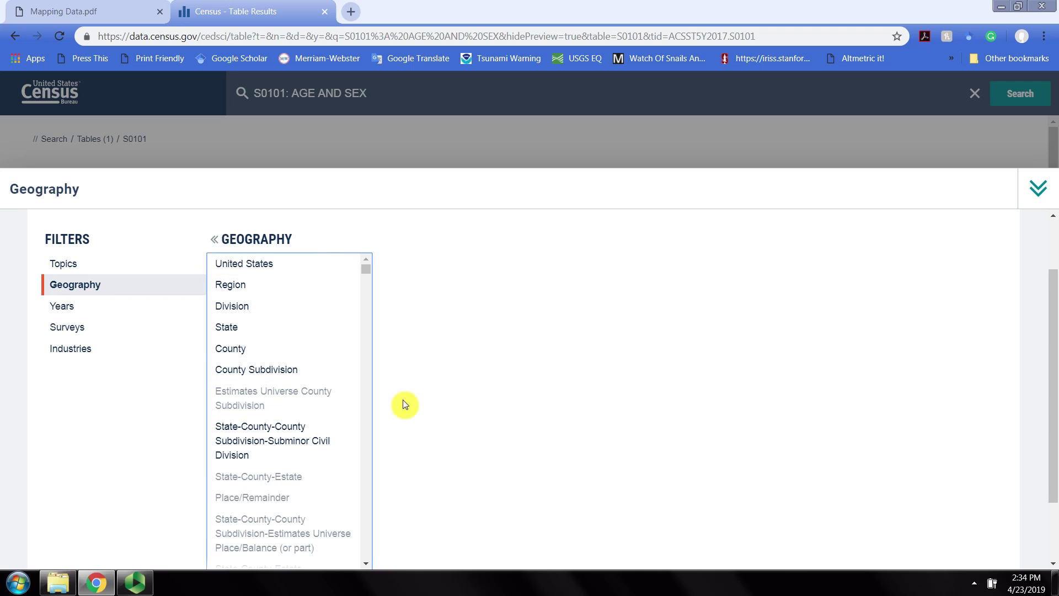
{"action": "left_click", "coordinate": [228, 353]}
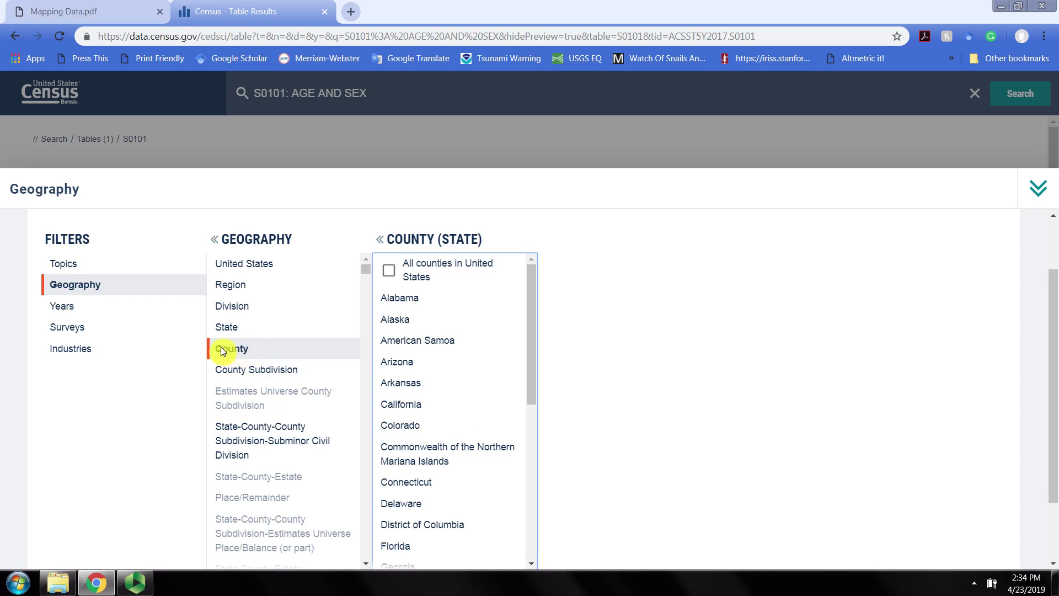
{"action": "left_click", "coordinate": [406, 405]}
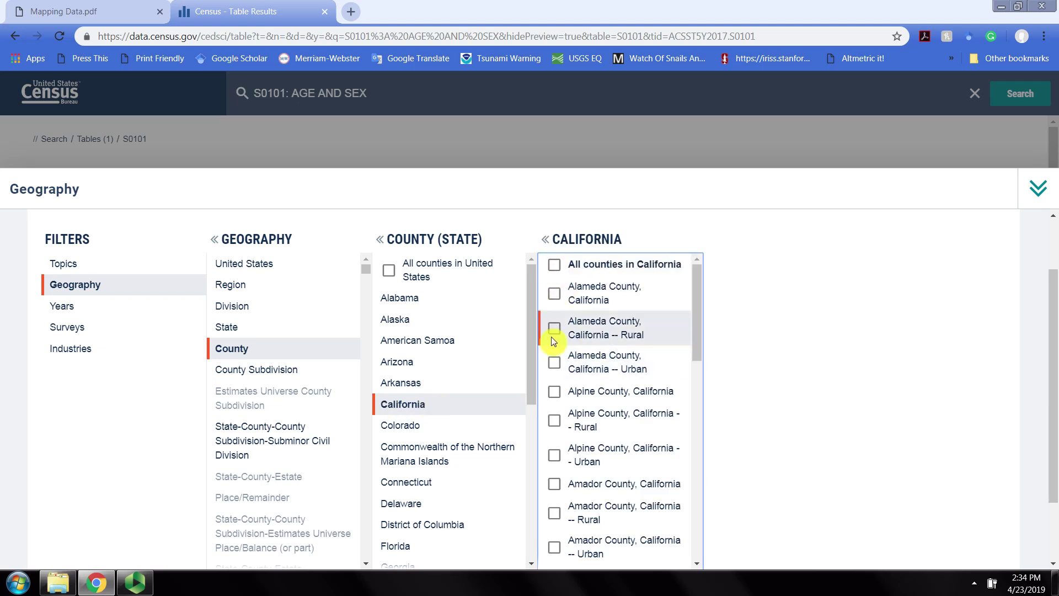
{"action": "left_click", "coordinate": [554, 268]}
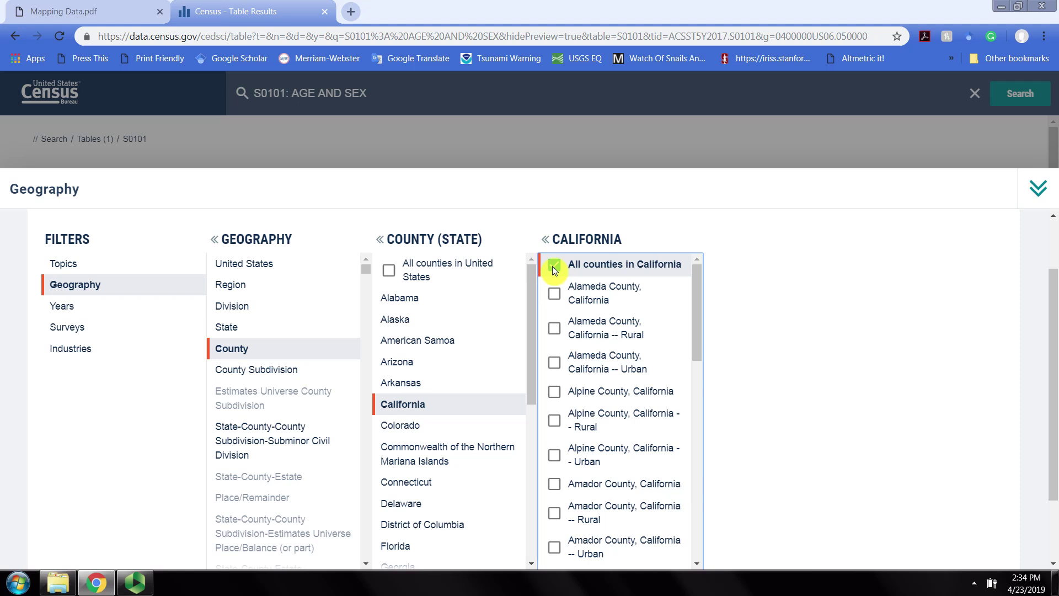
{"action": "left_click", "coordinate": [1039, 191]}
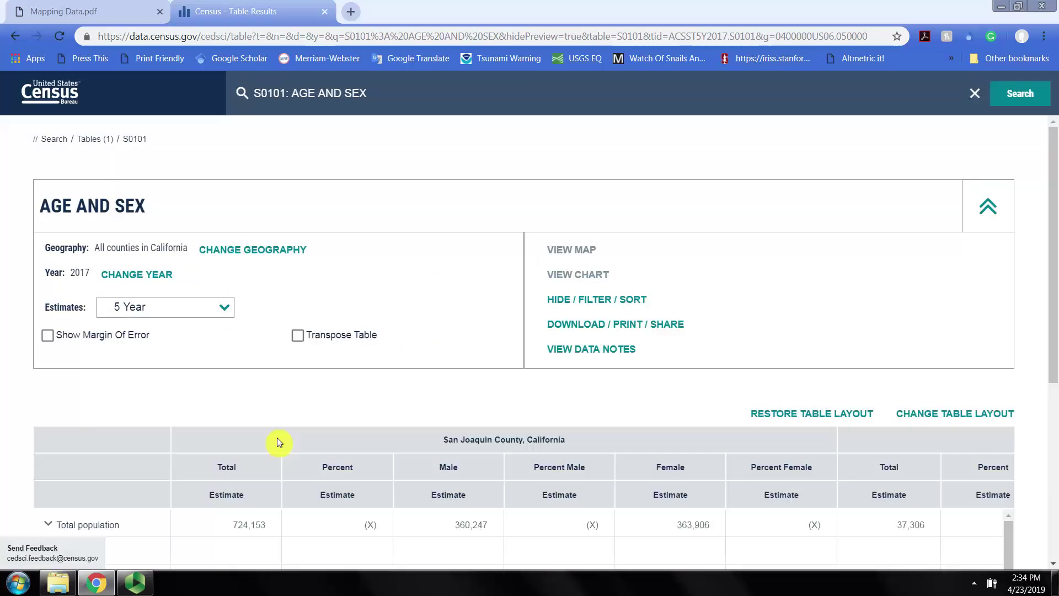
- Tick Transpose Table so age groups become columns and counties become rows
{"action": "scroll", "coordinate": [542, 384], "scroll_direction": "down", "scroll_amount": 3}
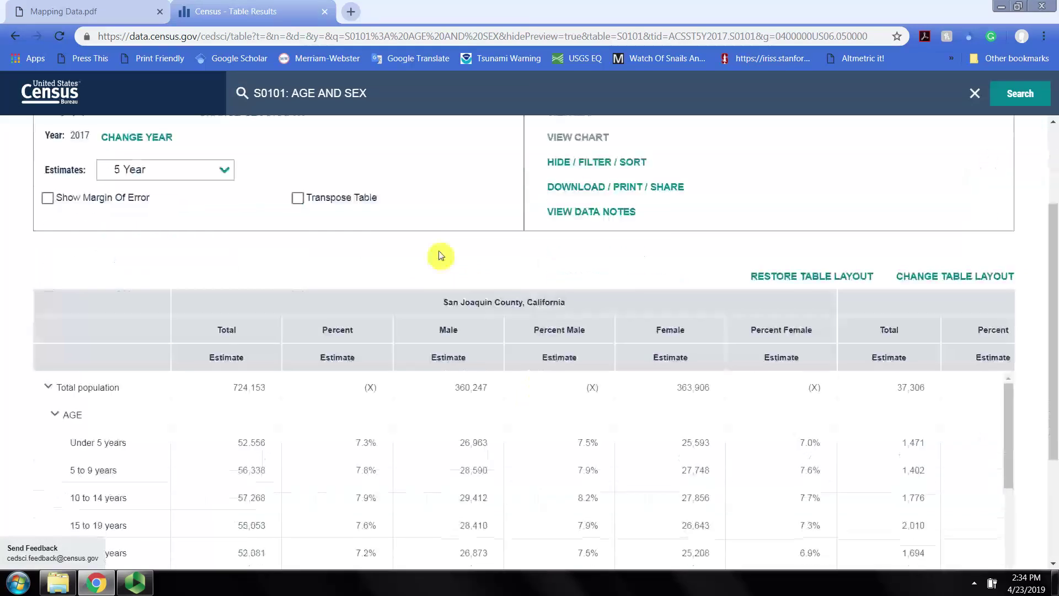
{"action": "scroll", "coordinate": [445, 230], "scroll_direction": "down", "scroll_amount": 2}
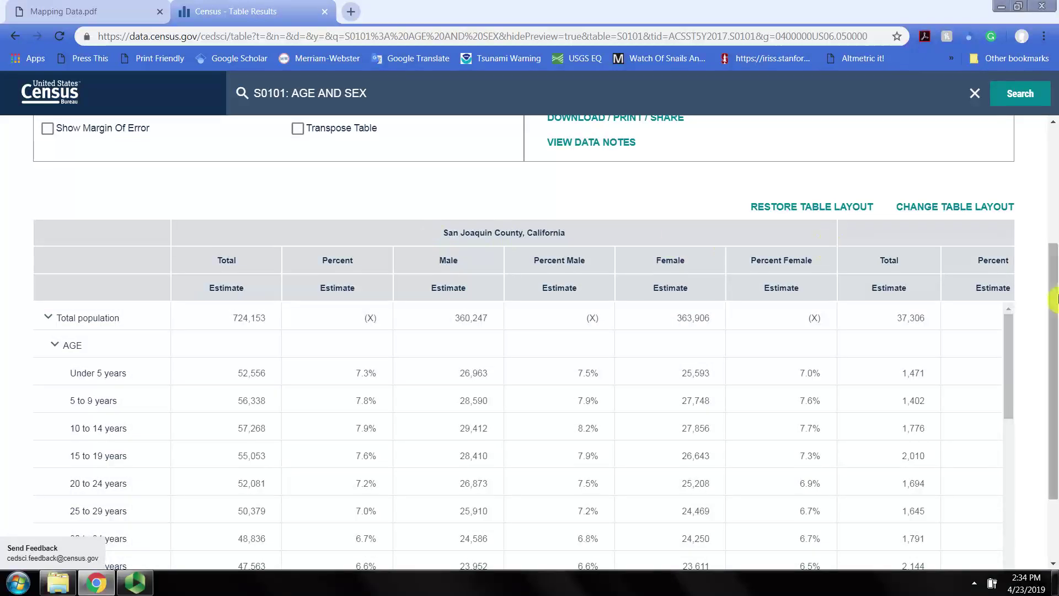
{"action": "left_click_drag", "start_coordinate": [1054, 297], "coordinate": [1054, 189]}
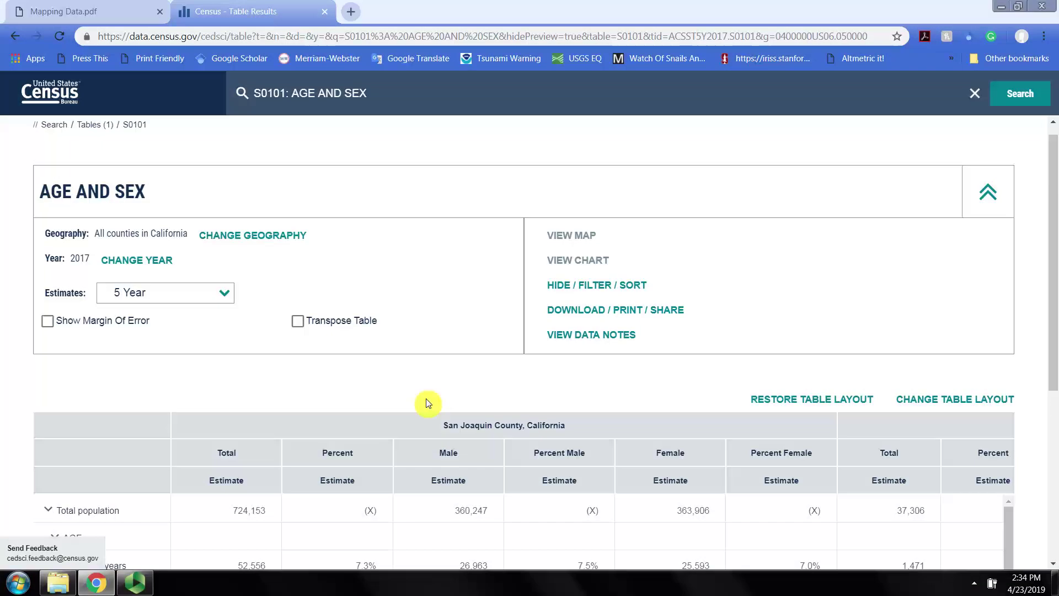
{"action": "scroll", "coordinate": [375, 380], "scroll_direction": "down", "scroll_amount": 1}
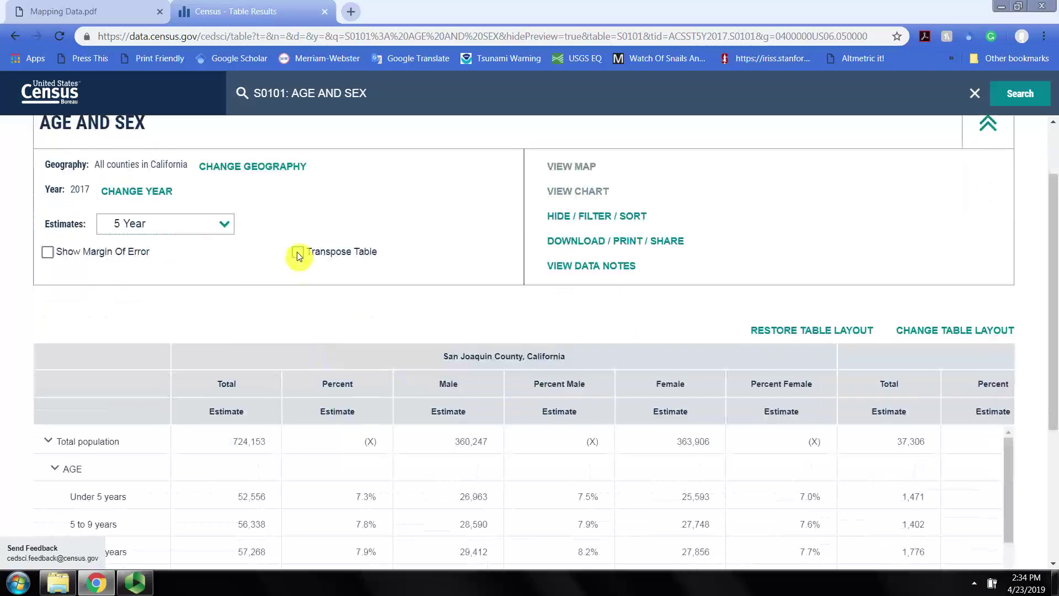
{"action": "scroll", "coordinate": [78, 420], "scroll_direction": "down", "scroll_amount": 3}
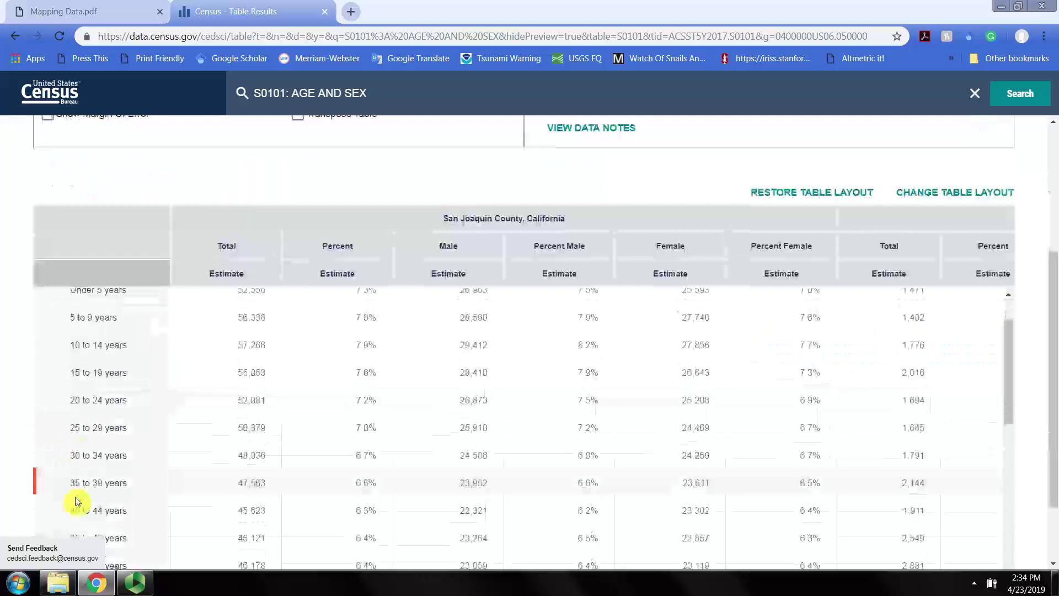
{"action": "scroll", "coordinate": [100, 335], "scroll_direction": "up", "scroll_amount": 1}
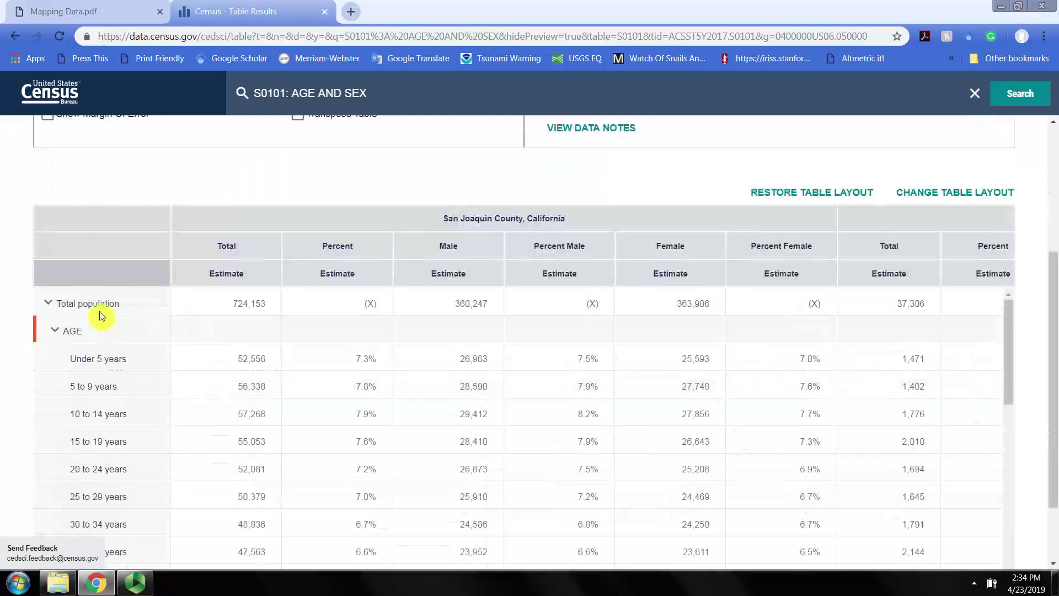
{"action": "scroll", "coordinate": [315, 253], "scroll_direction": "up", "scroll_amount": 1}
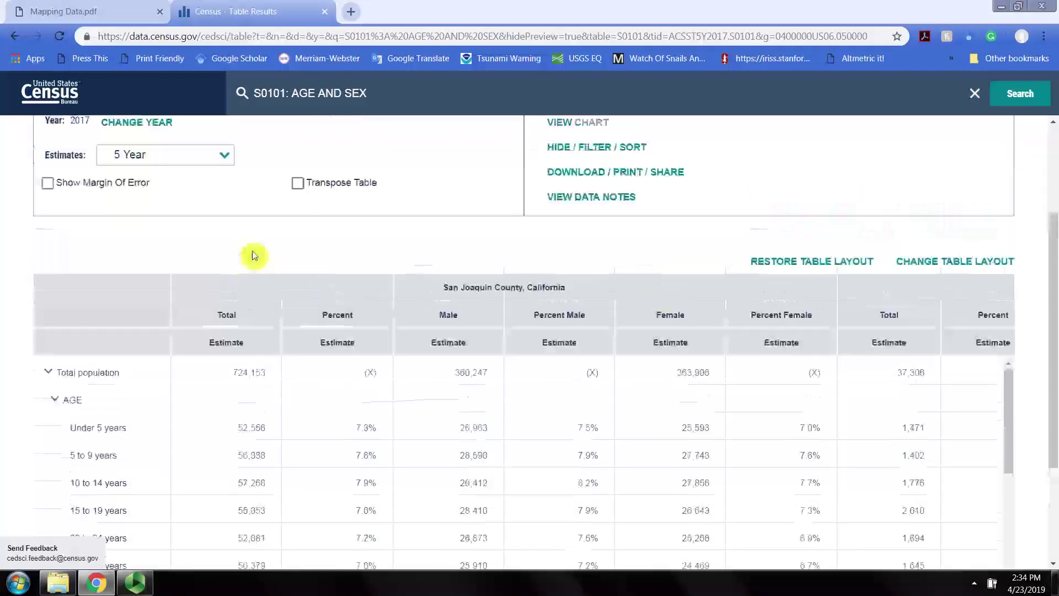
{"action": "left_click", "coordinate": [298, 183]}
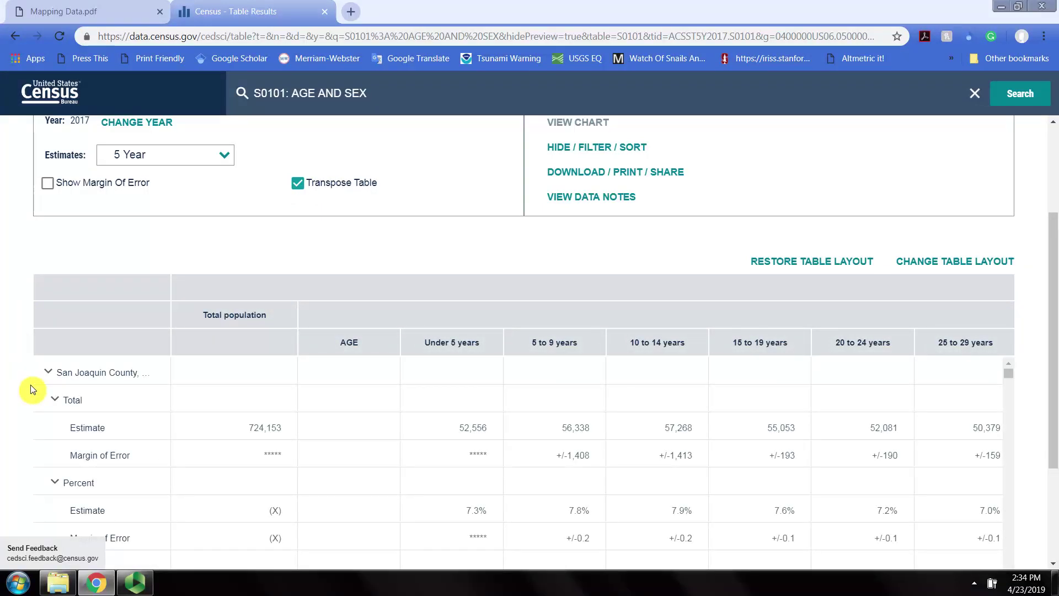
{"action": "scroll", "coordinate": [25, 510], "scroll_direction": "down", "scroll_amount": 3}
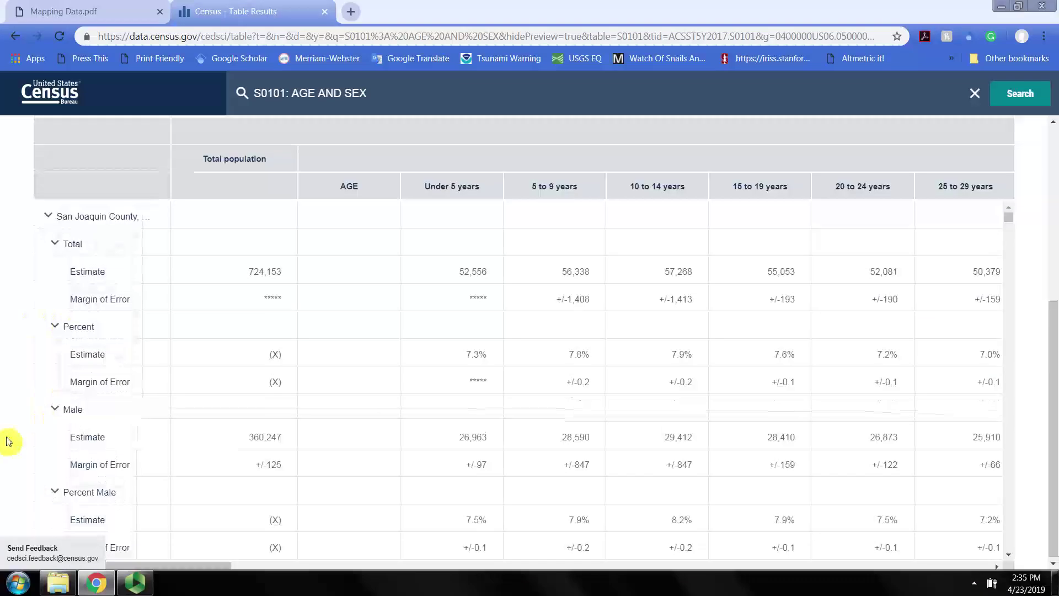
{"action": "scroll", "coordinate": [145, 458], "scroll_direction": "up", "scroll_amount": 5}
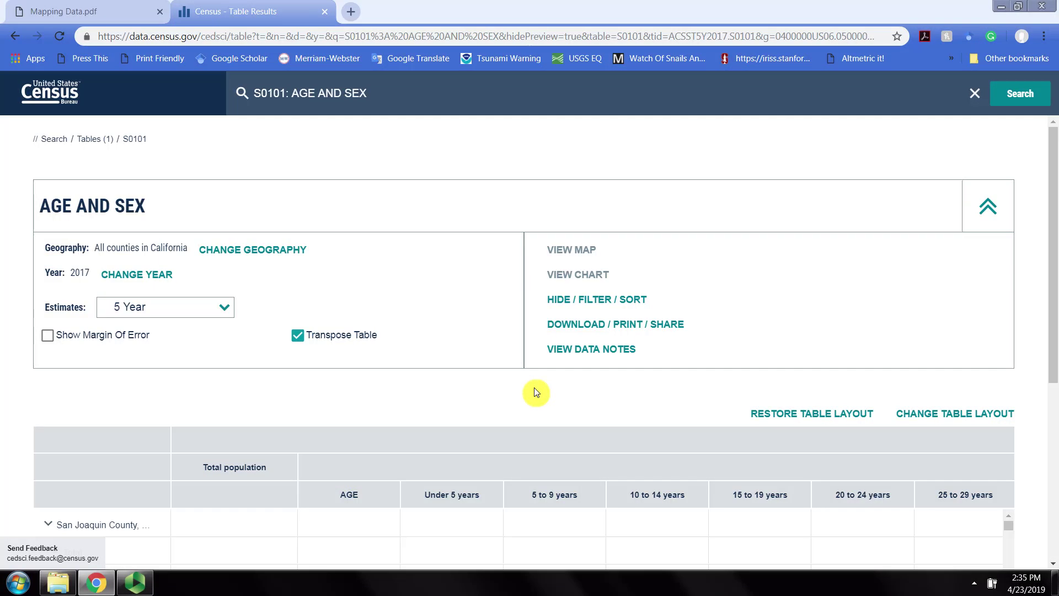
- Download the 2017 5-Year S0101 table as a CSV zip and open its download-bar menu
{"action": "left_click", "coordinate": [604, 327]}
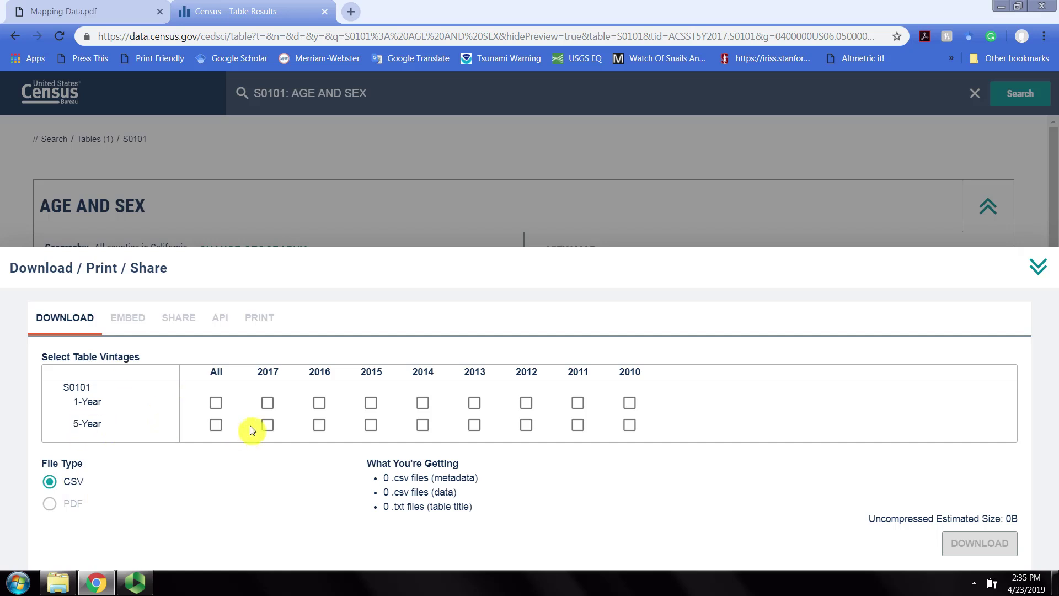
{"action": "left_click", "coordinate": [267, 425]}
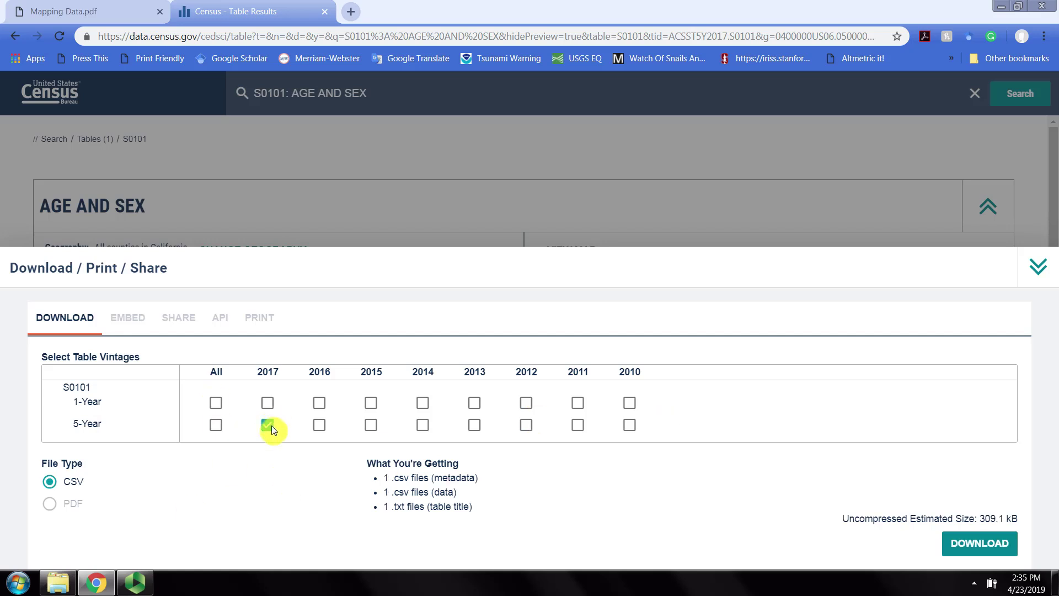
{"action": "left_click", "coordinate": [988, 544]}
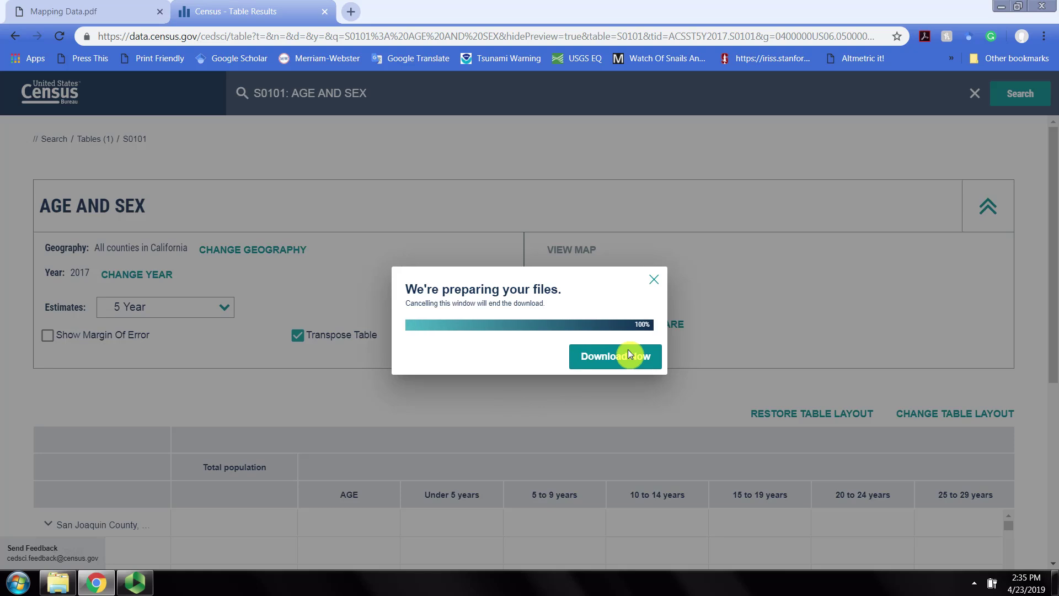
{"action": "left_click", "coordinate": [629, 353]}
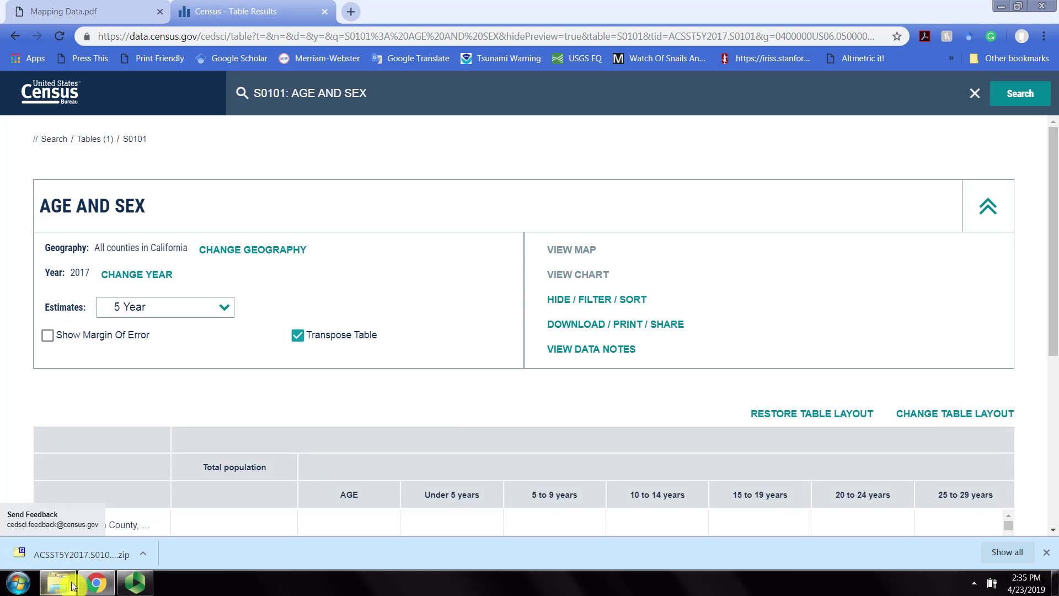
{"action": "mouse_move", "coordinate": [74, 585]}
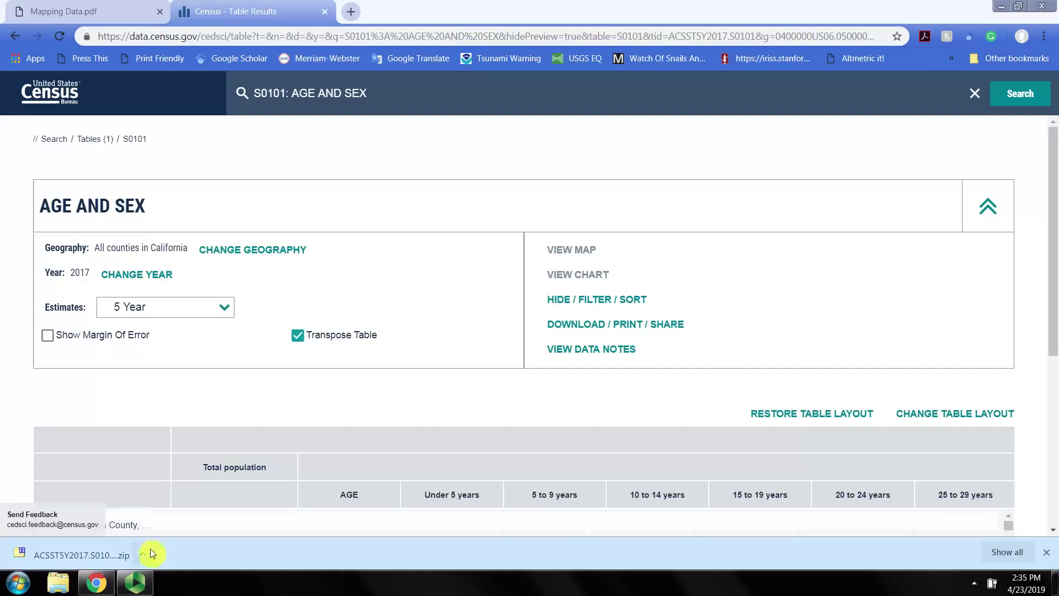
{"action": "left_click", "coordinate": [146, 554]}
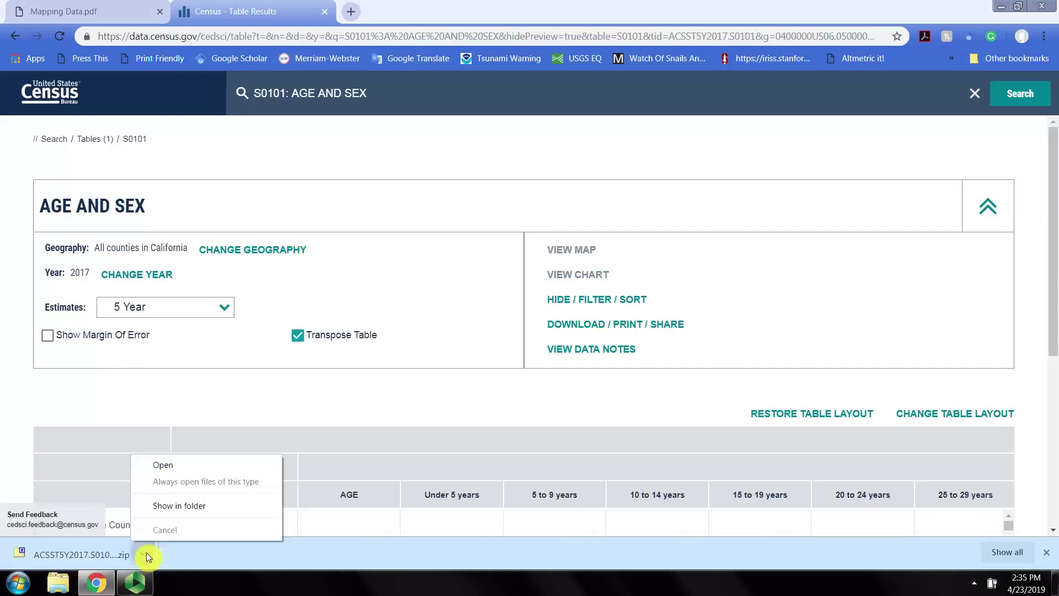
- Show the zip in Downloads, open it in 7-Zip, and move the window into view
{"action": "left_click", "coordinate": [177, 506]}
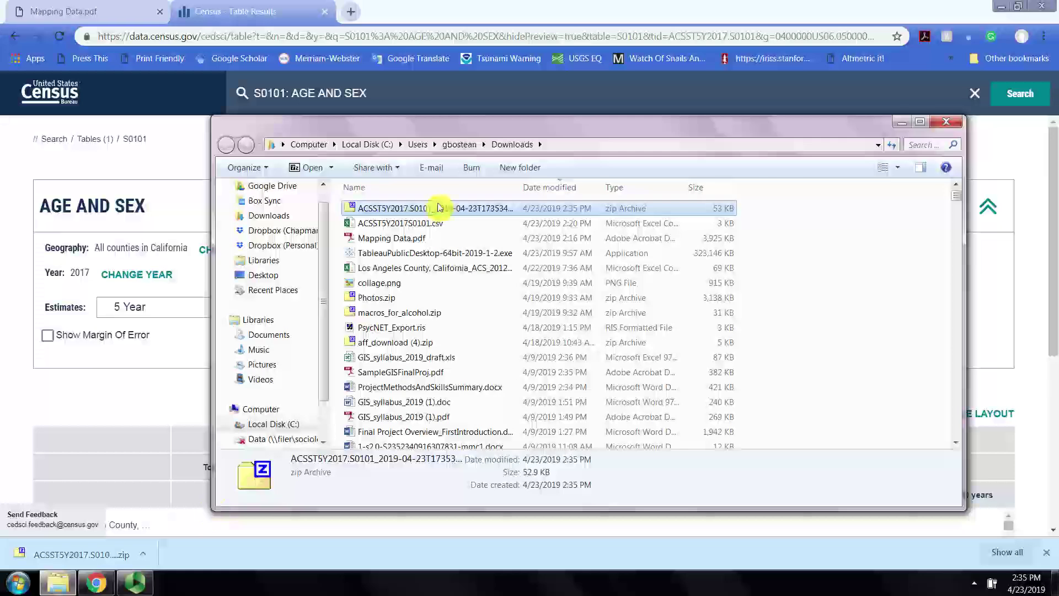
{"action": "double_click", "coordinate": [420, 215]}
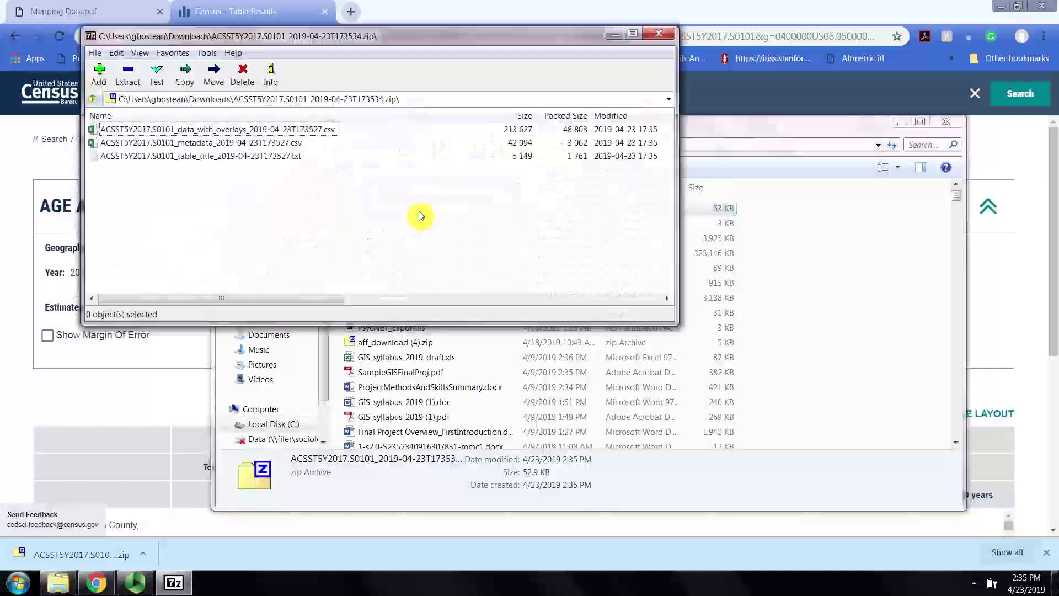
{"action": "left_click_drag", "start_coordinate": [551, 38], "coordinate": [619, 284]}
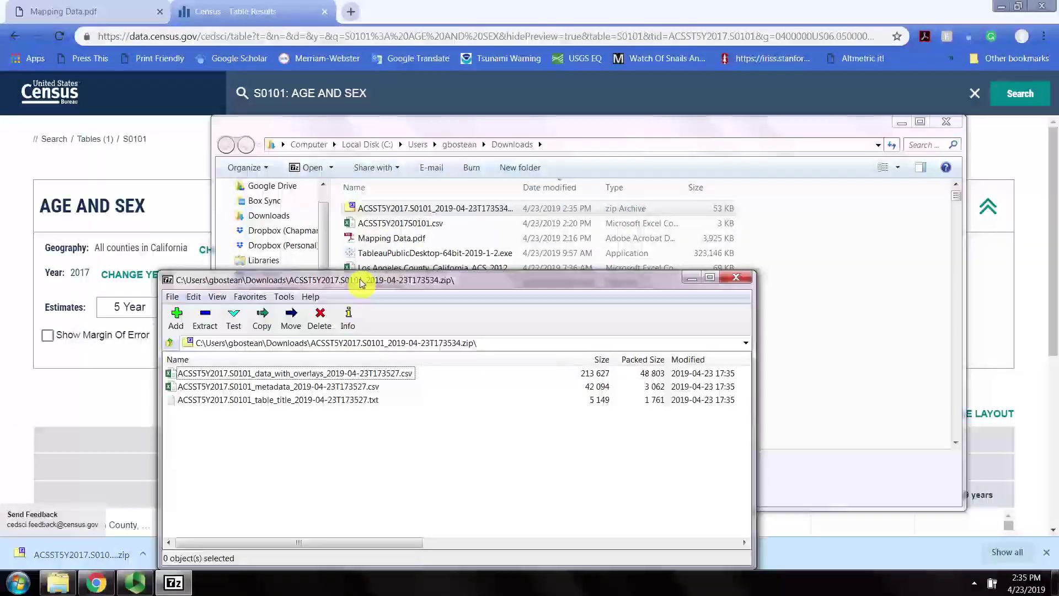
{"action": "left_click_drag", "start_coordinate": [359, 279], "coordinate": [365, 232]}
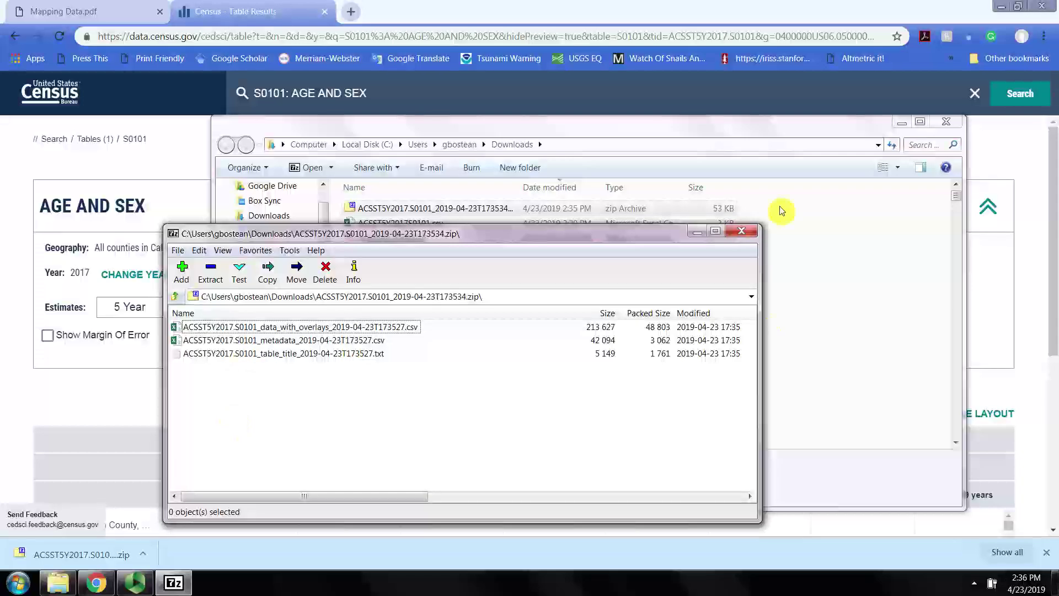
- Close 7-Zip and extract the census zip into its own folder via 7-Zip > Extract to folder
{"action": "left_click", "coordinate": [744, 232]}
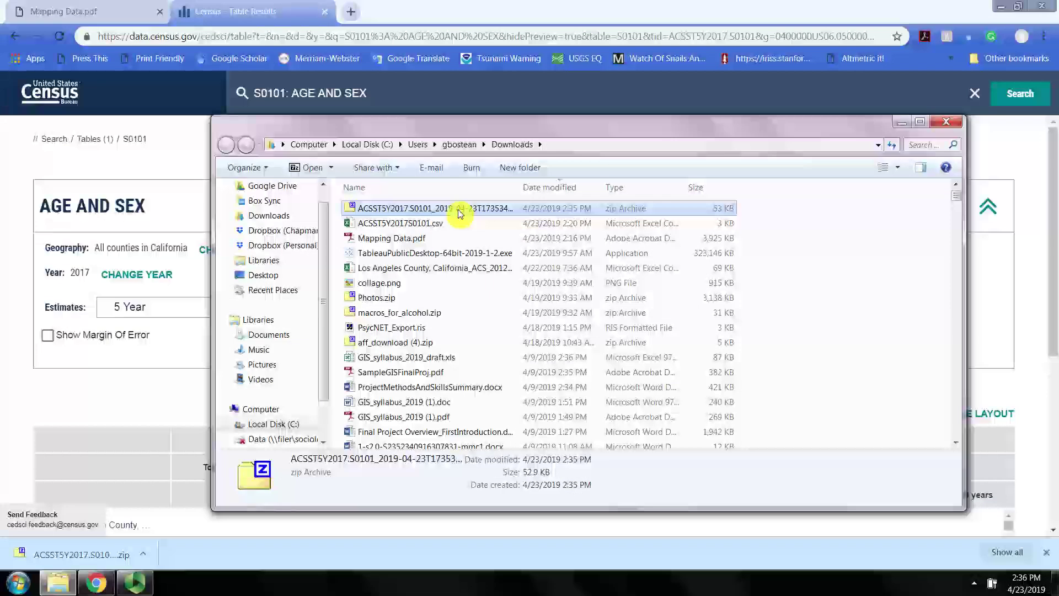
{"action": "right_click", "coordinate": [460, 213]}
{"action": "mouse_move", "coordinate": [488, 236]}
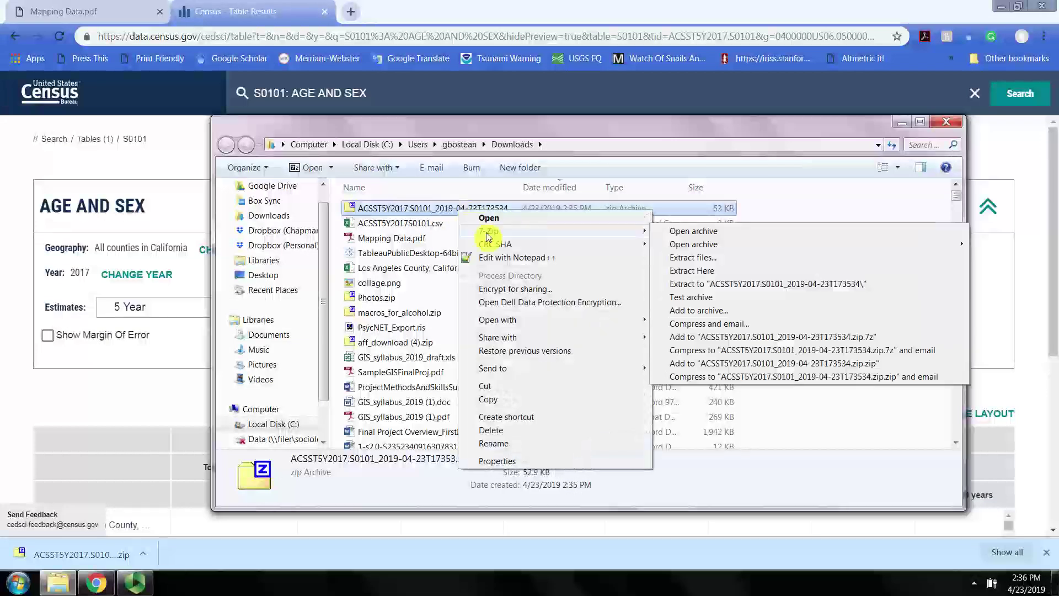
{"action": "left_click", "coordinate": [745, 285]}
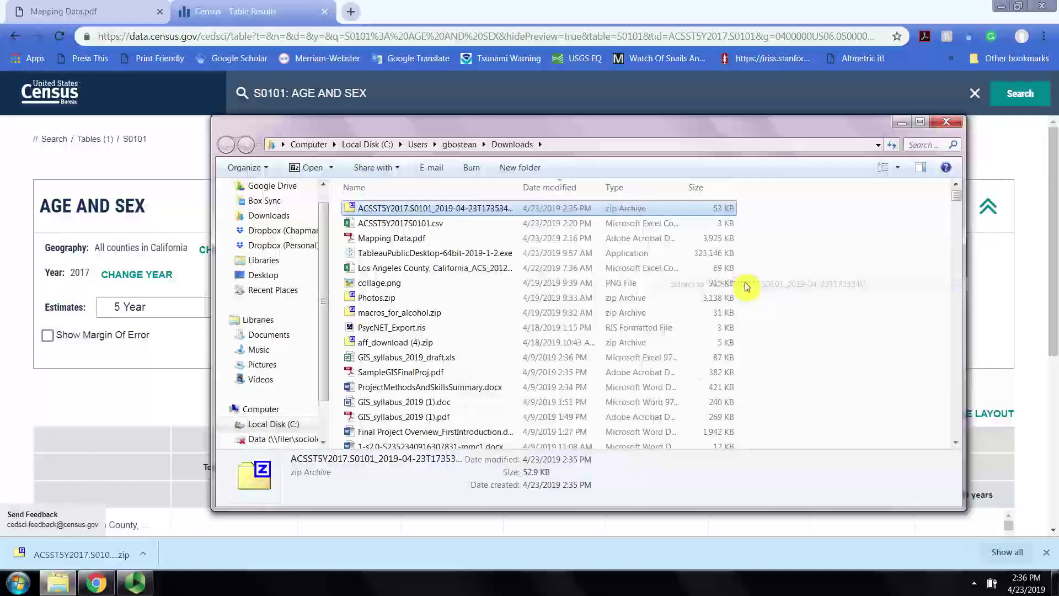
{"action": "left_click_drag", "start_coordinate": [958, 198], "coordinate": [956, 432]}
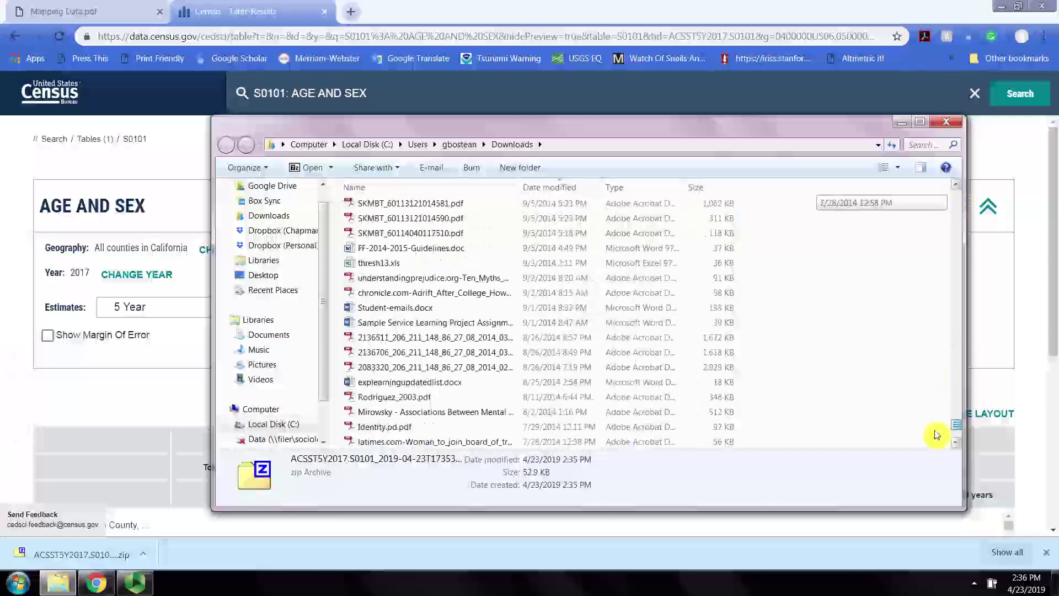
- Open the extracted folder, widen the Name column, and open the metadata CSV in Excel
{"action": "left_click", "coordinate": [488, 430]}
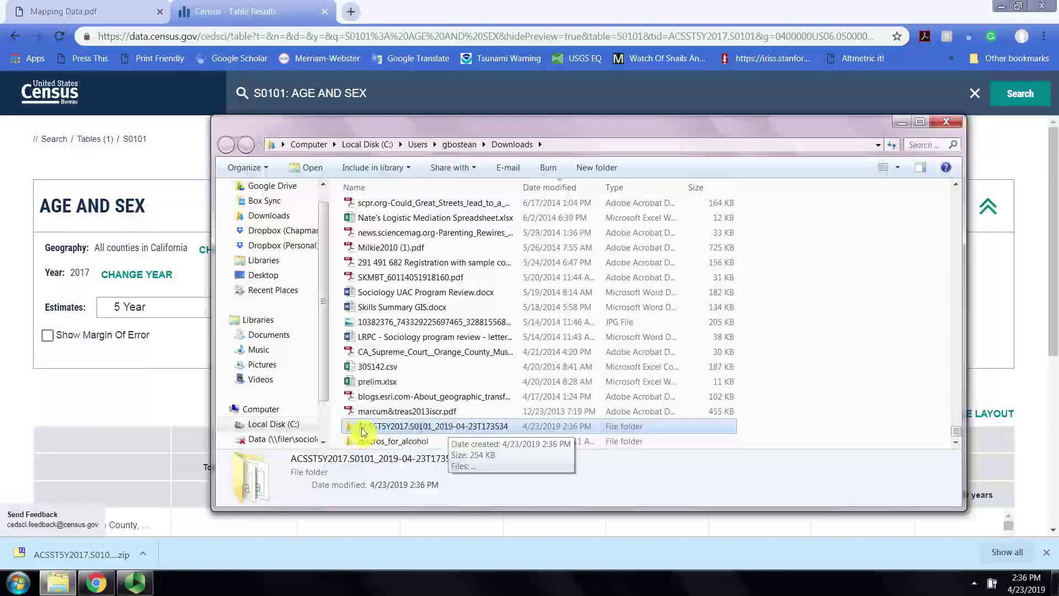
{"action": "double_click", "coordinate": [443, 434]}
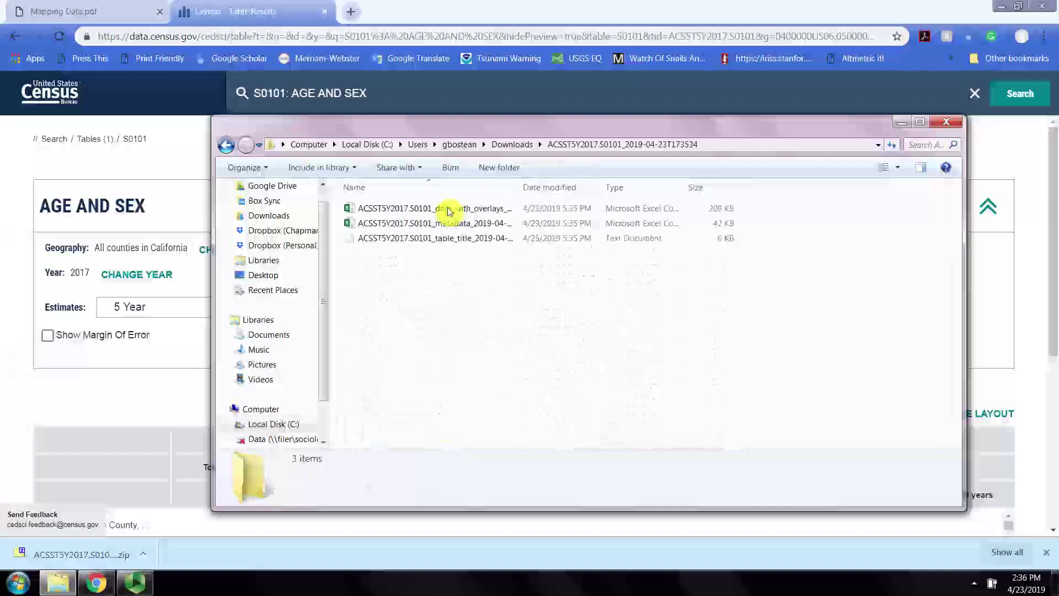
{"action": "left_click_drag", "start_coordinate": [522, 190], "coordinate": [679, 191]}
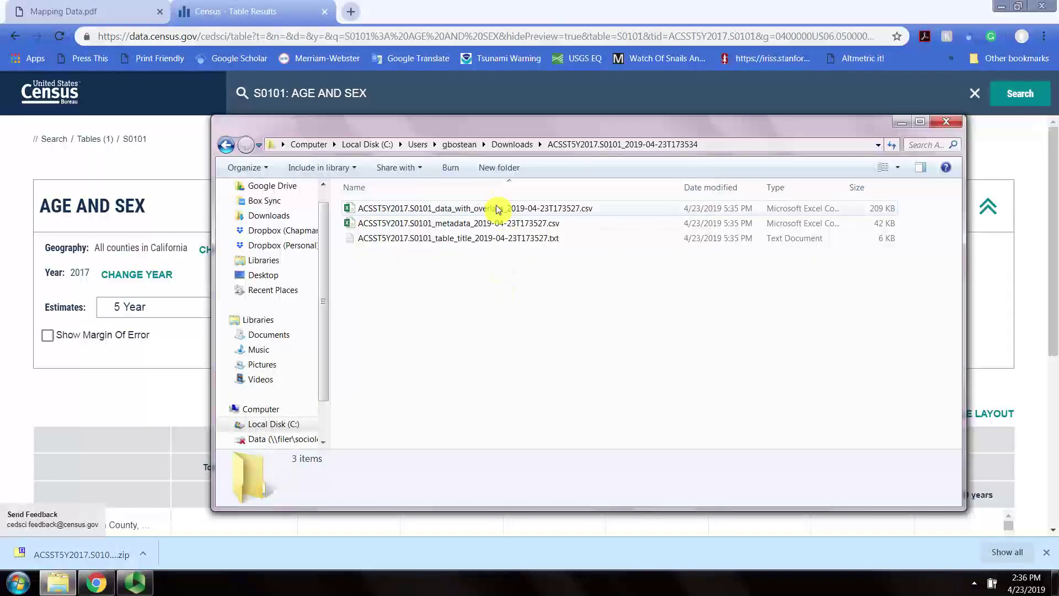
{"action": "double_click", "coordinate": [463, 223]}
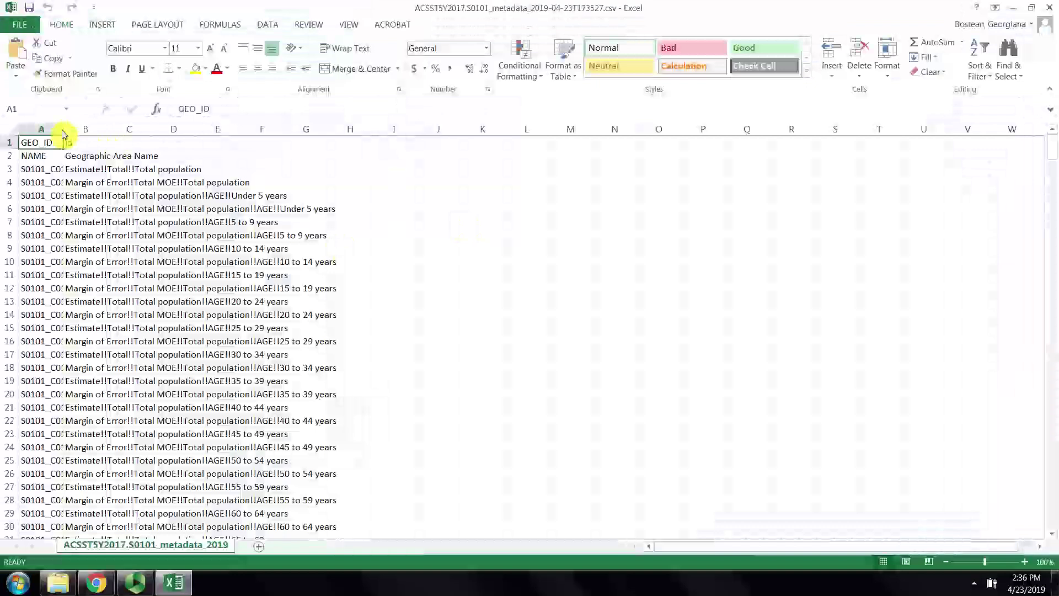
- Widen columns A and B to read the metadata codes, then close it choosing Don't Save
{"action": "left_click_drag", "start_coordinate": [64, 130], "coordinate": [182, 131]}
{"action": "double_click", "coordinate": [227, 130]}
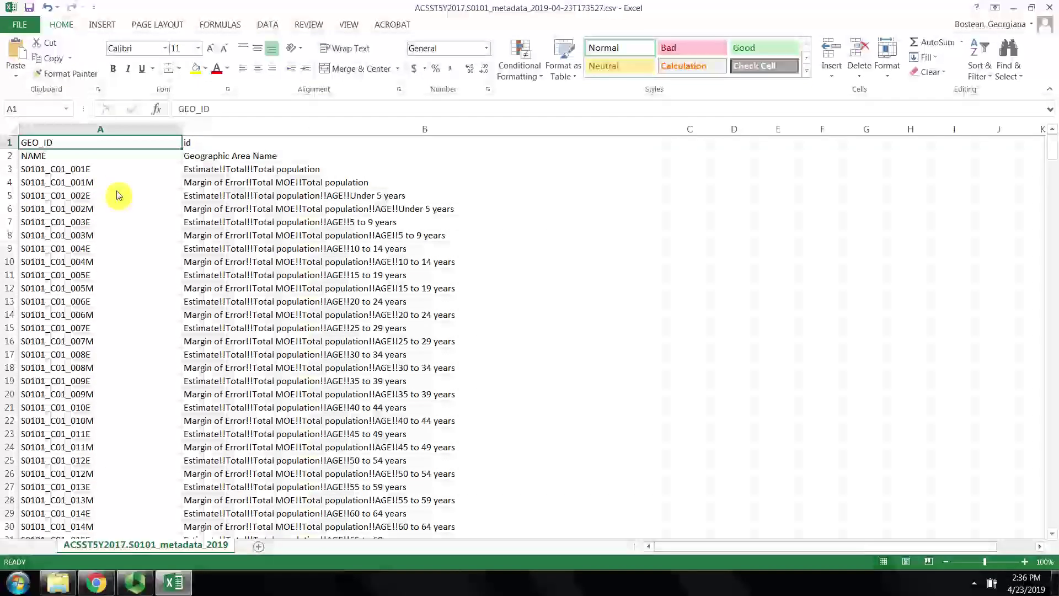
{"action": "scroll", "coordinate": [353, 331], "scroll_direction": "down", "scroll_amount": 18}
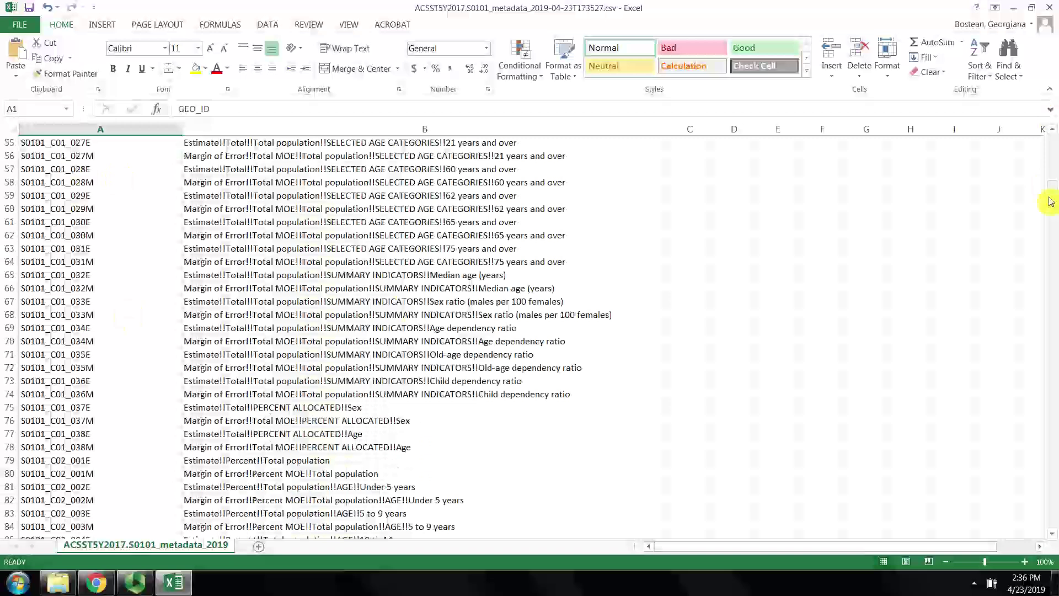
{"action": "left_click_drag", "start_coordinate": [1052, 193], "coordinate": [1051, 138]}
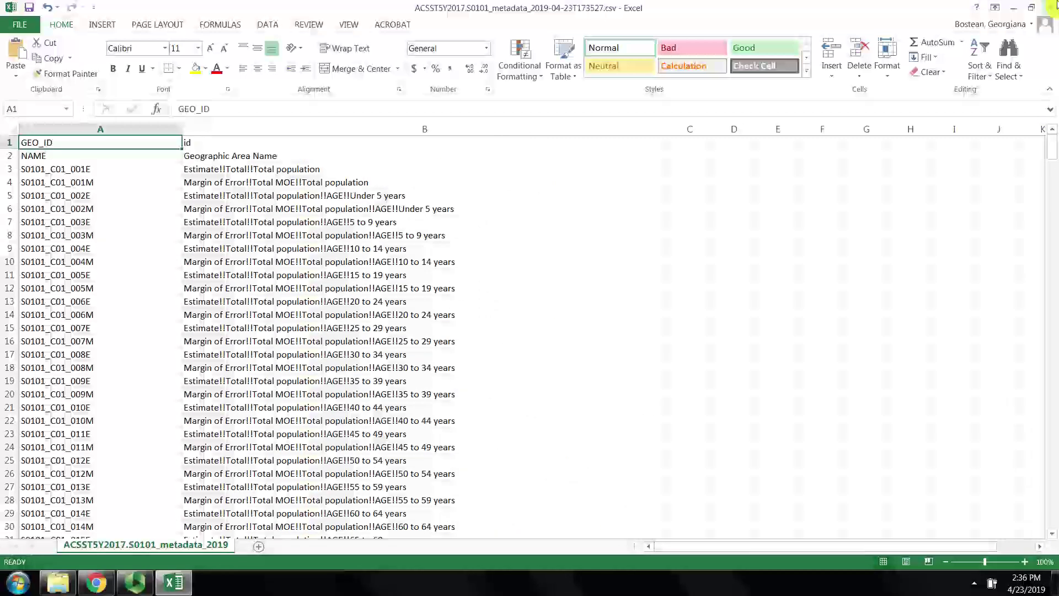
{"action": "left_click", "coordinate": [1052, 7]}
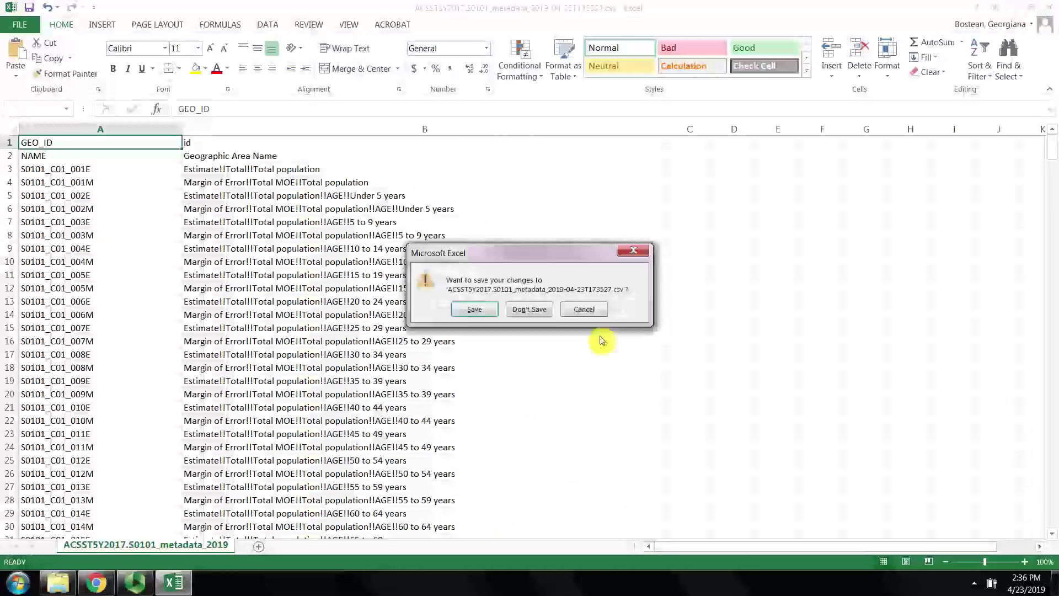
{"action": "left_click", "coordinate": [529, 309]}
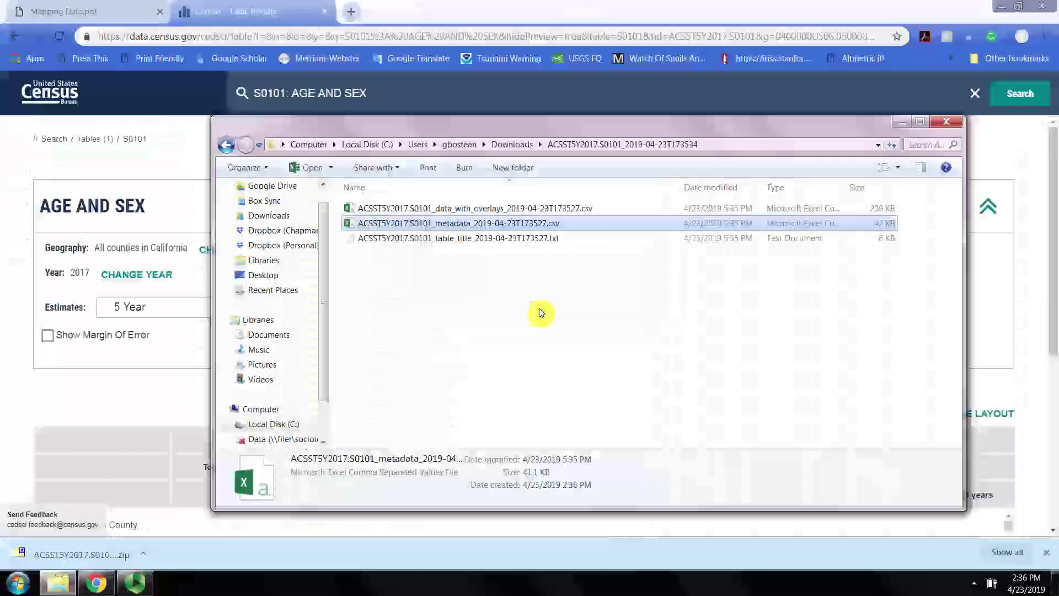
- Open the data_with_overlays CSV and widen columns A and B for full GEO_IDs and county names
{"action": "double_click", "coordinate": [471, 209]}
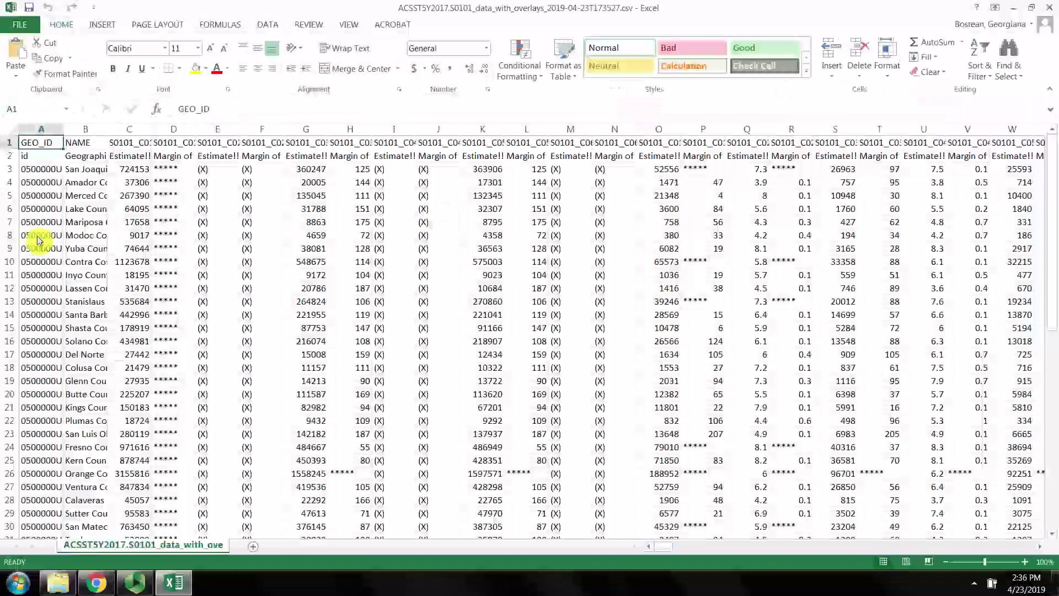
{"action": "left_click_drag", "start_coordinate": [63, 129], "coordinate": [304, 132]}
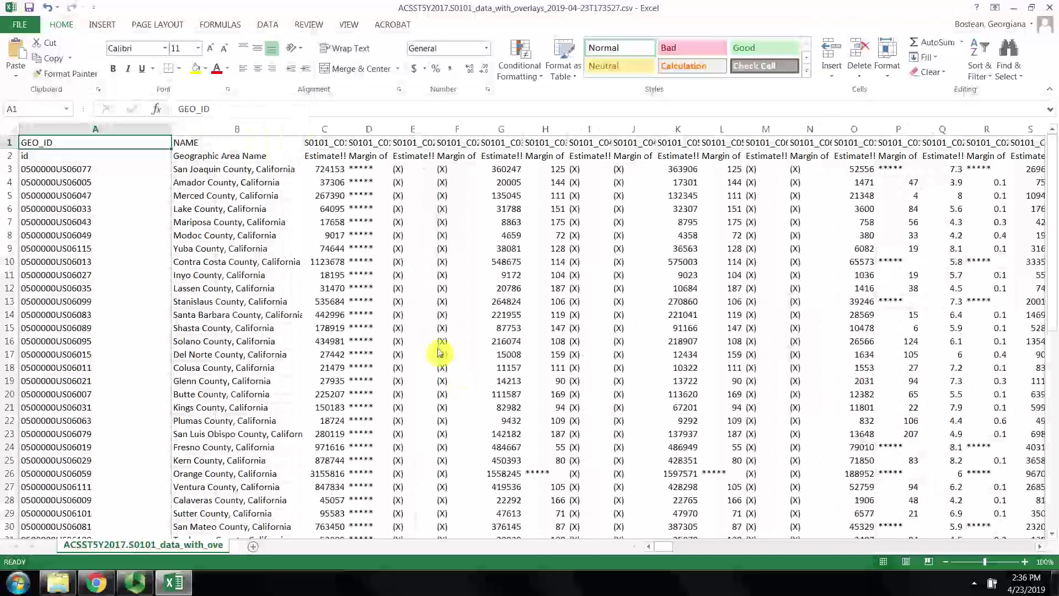
{"action": "left_click", "coordinate": [304, 133]}
{"action": "left_click_drag", "start_coordinate": [304, 133], "coordinate": [347, 132]}
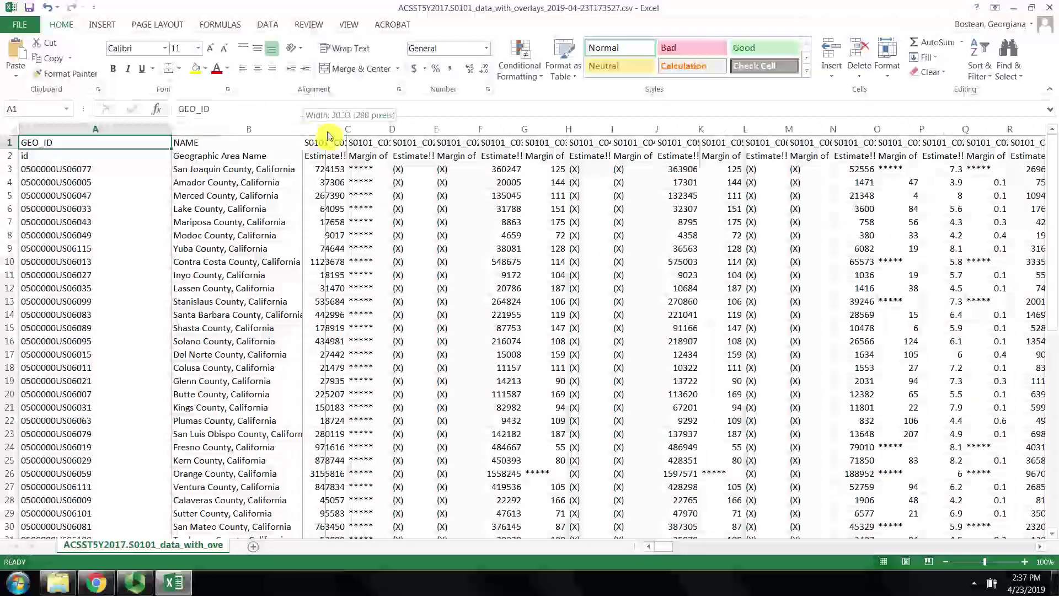
{"action": "left_click", "coordinate": [217, 131]}
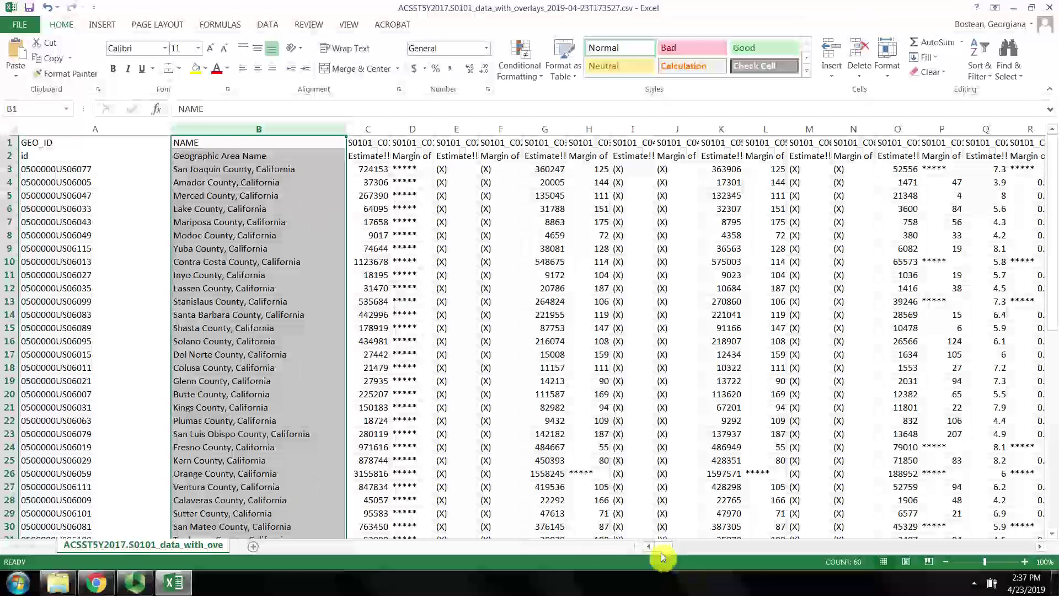
- Scroll right to column IW and read the IW2 header text in the formula bar
{"action": "left_click_drag", "start_coordinate": [670, 549], "coordinate": [854, 546]}
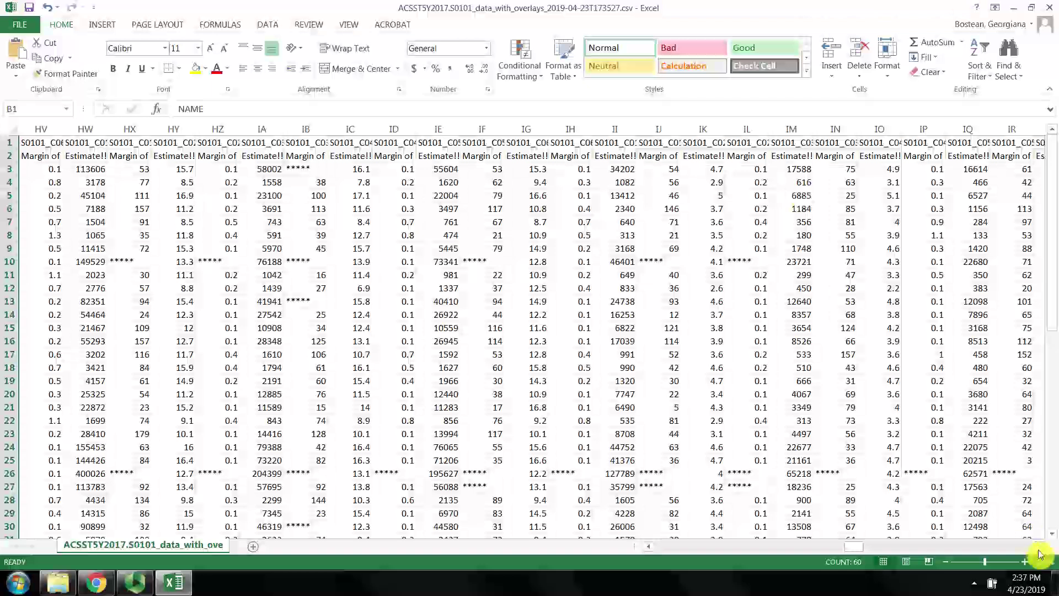
{"action": "left_click", "coordinate": [1039, 548]}
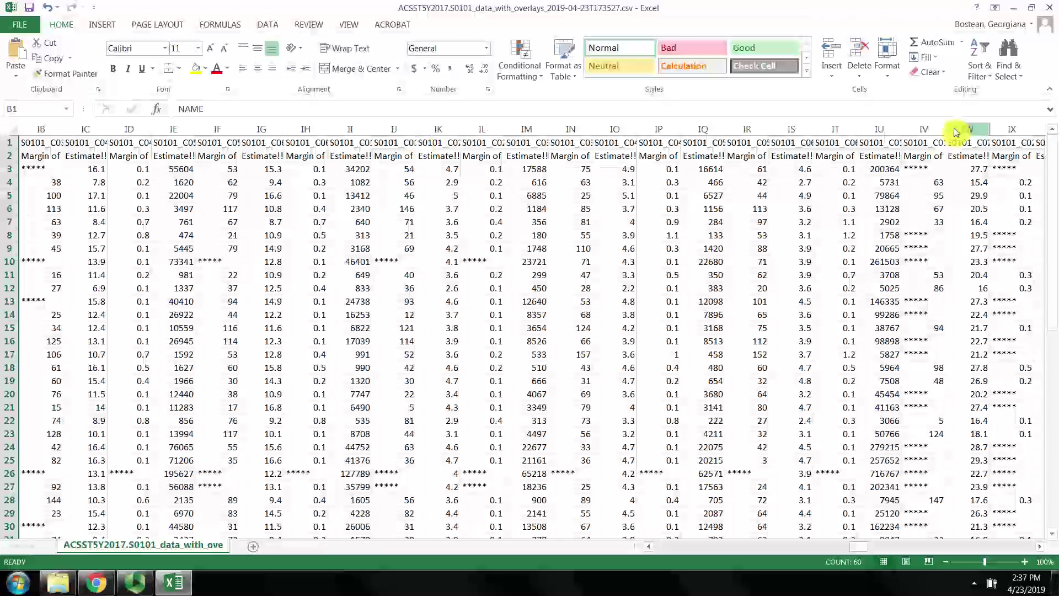
{"action": "left_click", "coordinate": [967, 157]}
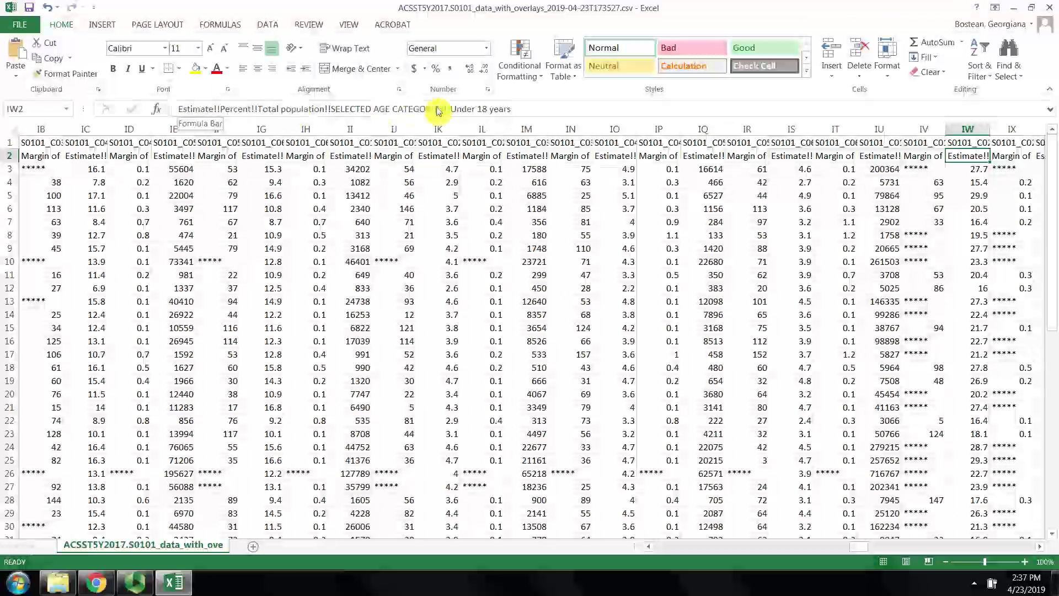
{"action": "left_click_drag", "start_coordinate": [524, 110], "coordinate": [169, 121]}
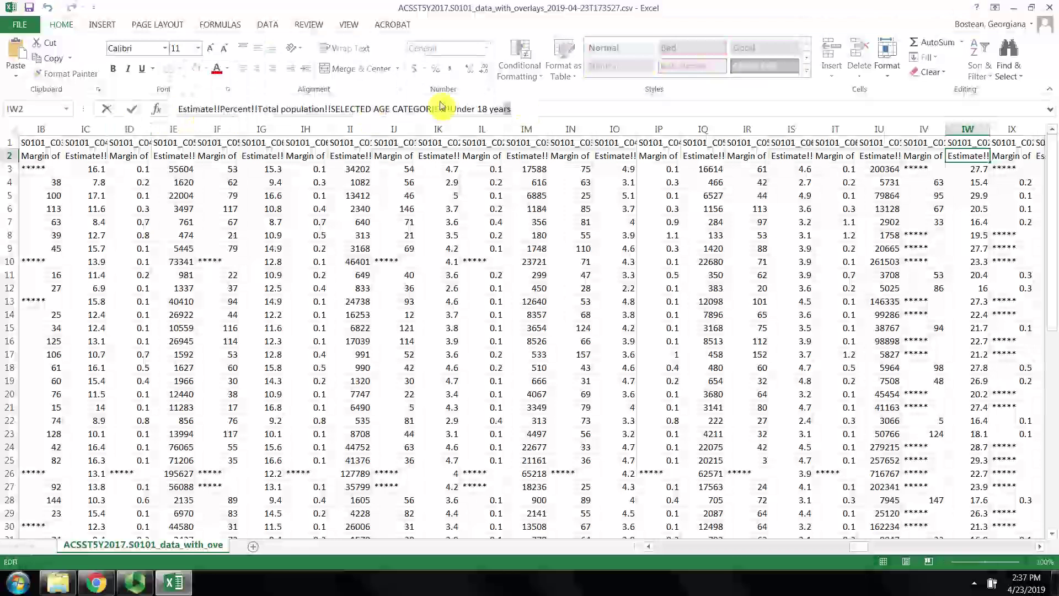
- Reopen the metadata CSV for reference, recheck the IW2 header, and select column IW
{"action": "left_click", "coordinate": [69, 588]}
{"action": "double_click", "coordinate": [411, 226]}
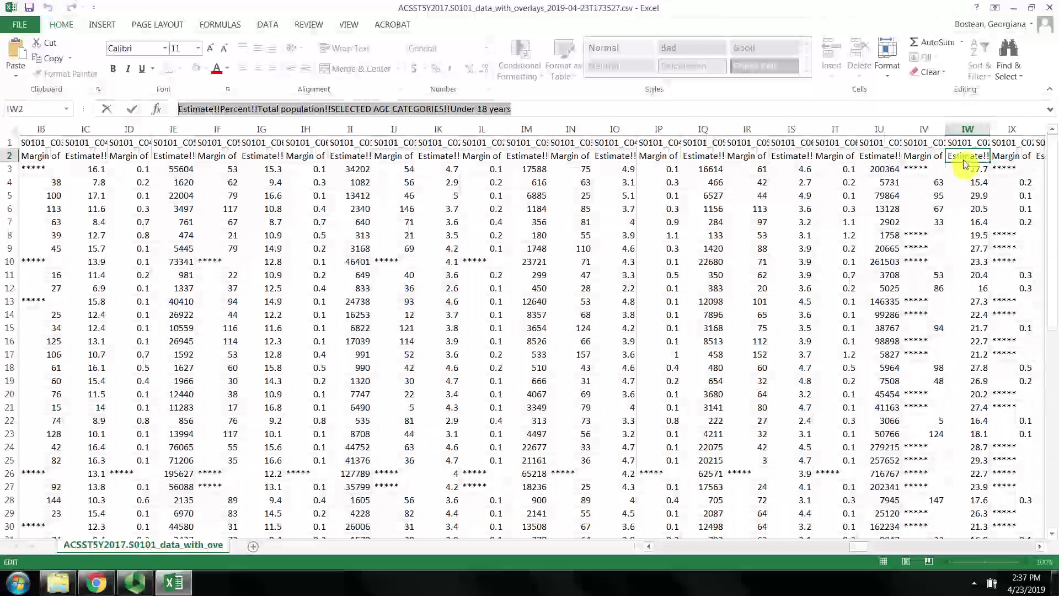
{"action": "left_click_drag", "start_coordinate": [185, 109], "coordinate": [427, 122]}
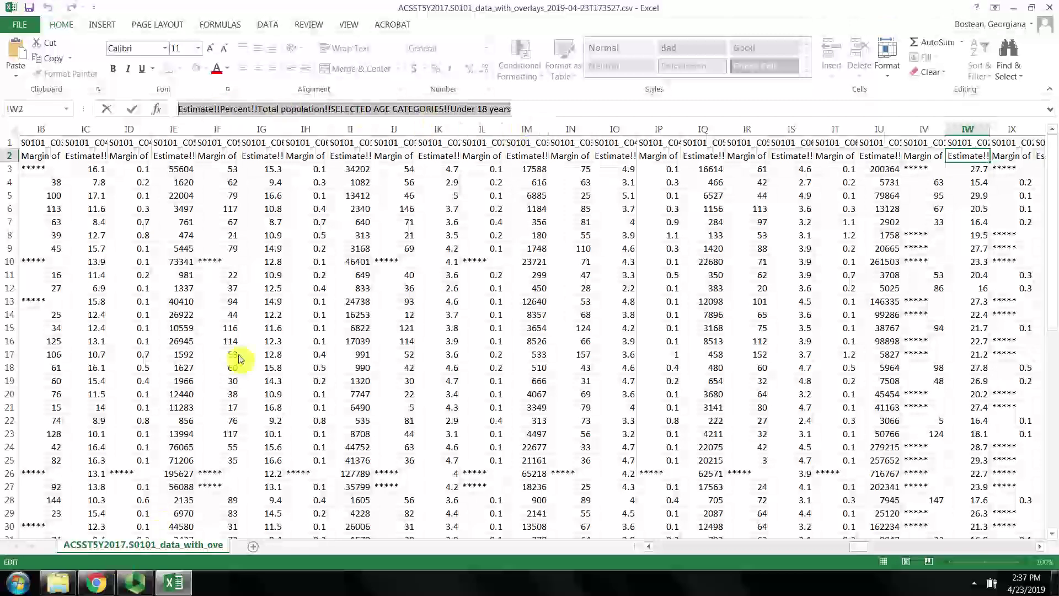
{"action": "left_click", "coordinate": [969, 130]}
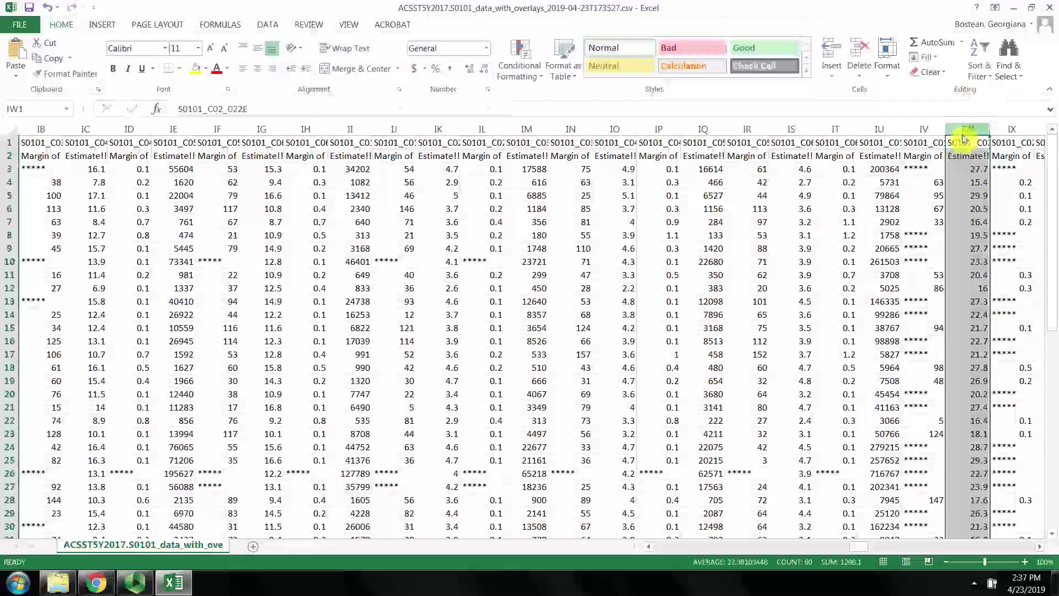
- Switch to the metadata workbook, look over its rows, and close it with Don't Save
{"action": "key", "text": "ctrl+Tab"}
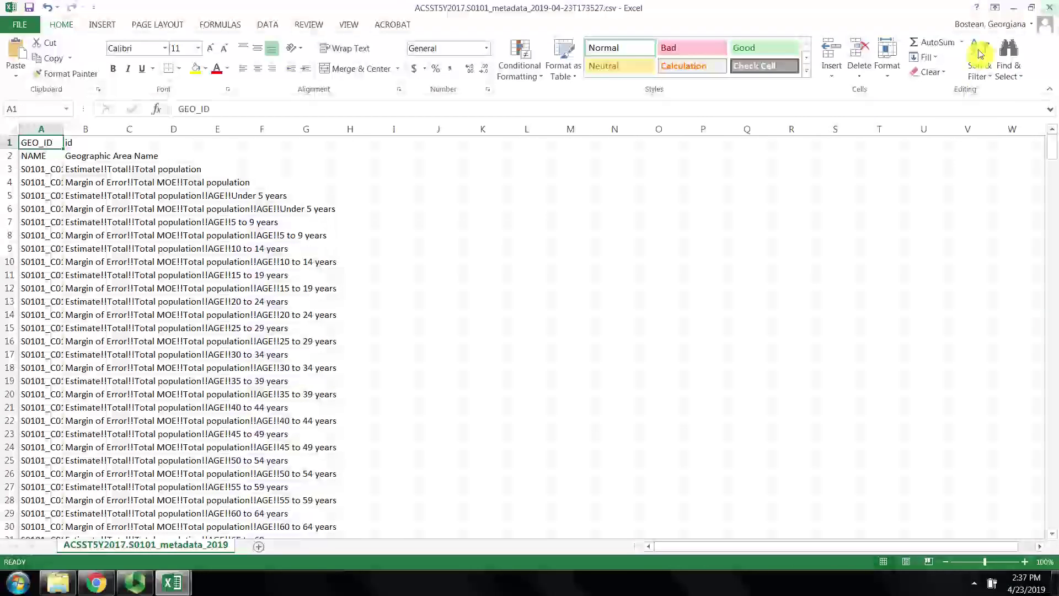
{"action": "left_click_drag", "start_coordinate": [63, 130], "coordinate": [281, 129]}
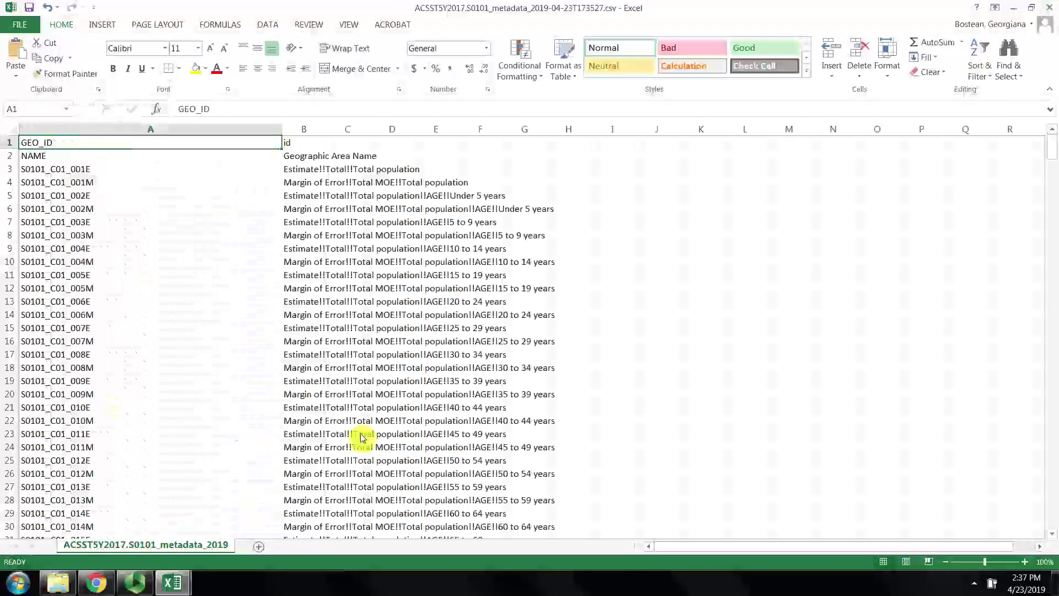
{"action": "scroll", "coordinate": [331, 382], "scroll_direction": "down", "scroll_amount": 3}
{"action": "scroll", "coordinate": [338, 317], "scroll_direction": "down", "scroll_amount": 4}
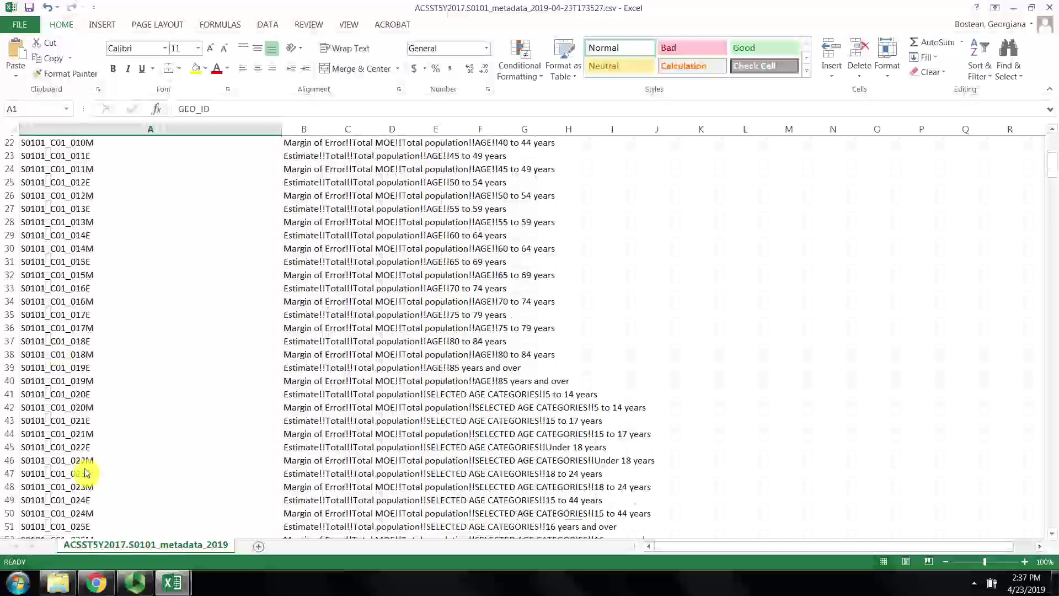
{"action": "scroll", "coordinate": [308, 368], "scroll_direction": "up", "scroll_amount": 7}
{"action": "key", "text": "ctrl+w"}
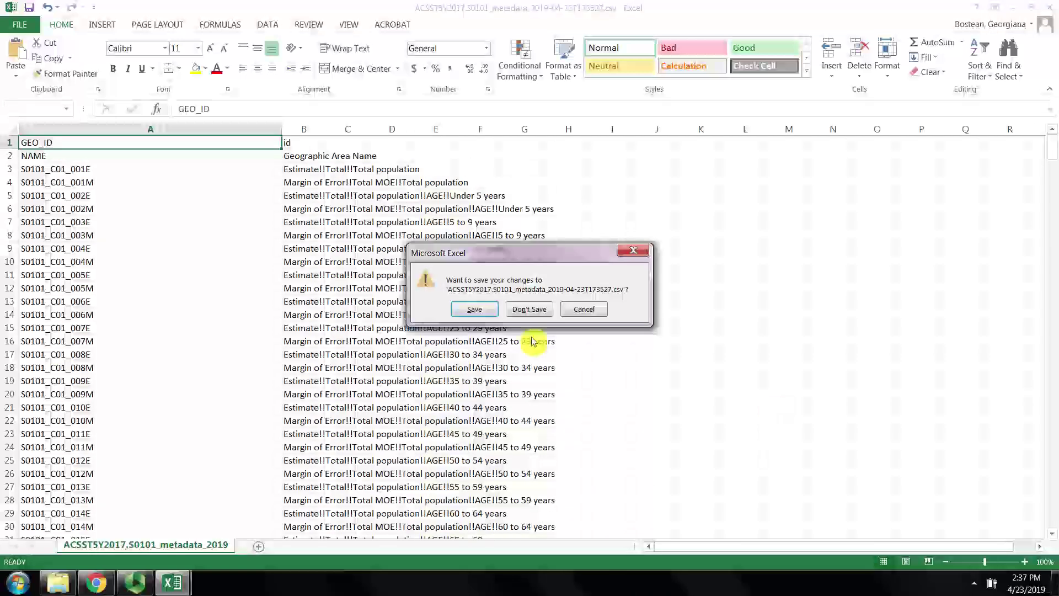
{"action": "left_click", "coordinate": [527, 313]}
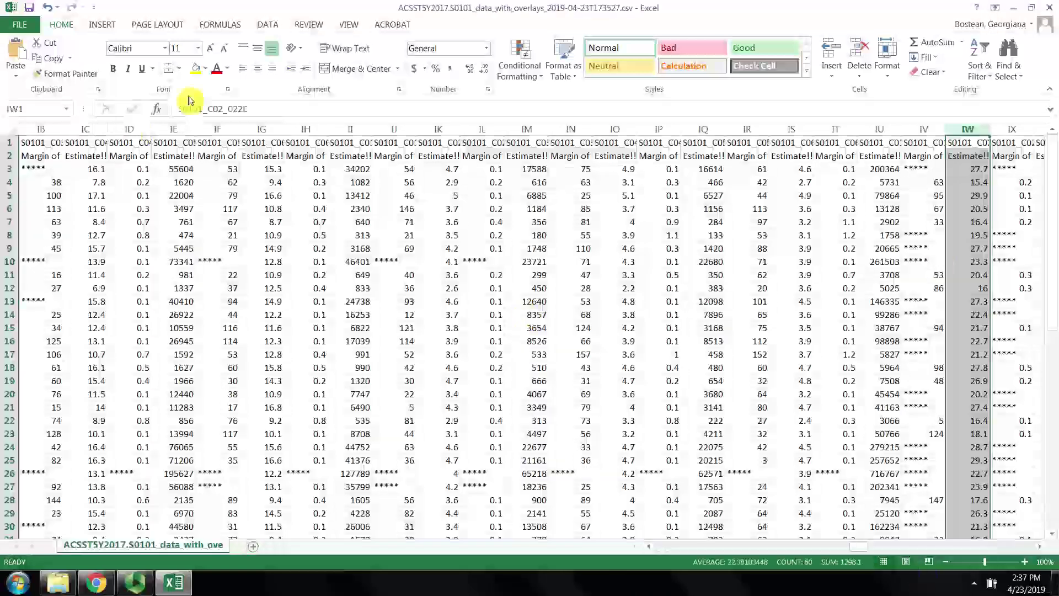
- Fill the under-18 percent column yellow and delete every column after it through QQ
{"action": "left_click", "coordinate": [198, 76]}
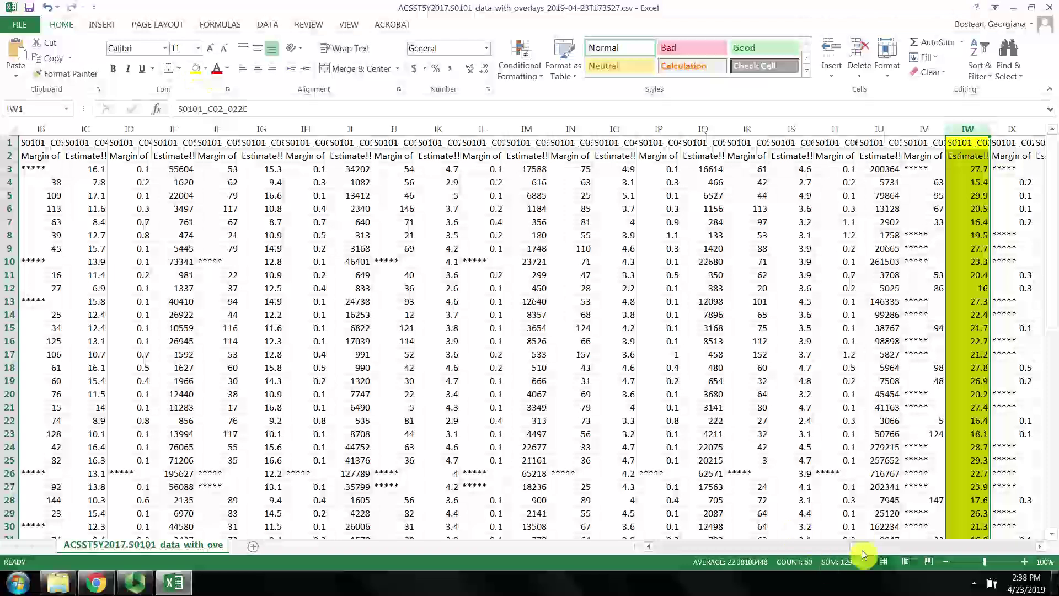
{"action": "scroll", "coordinate": [863, 553], "scroll_direction": "right", "scroll_amount": 5}
{"action": "left_click", "coordinate": [565, 132]}
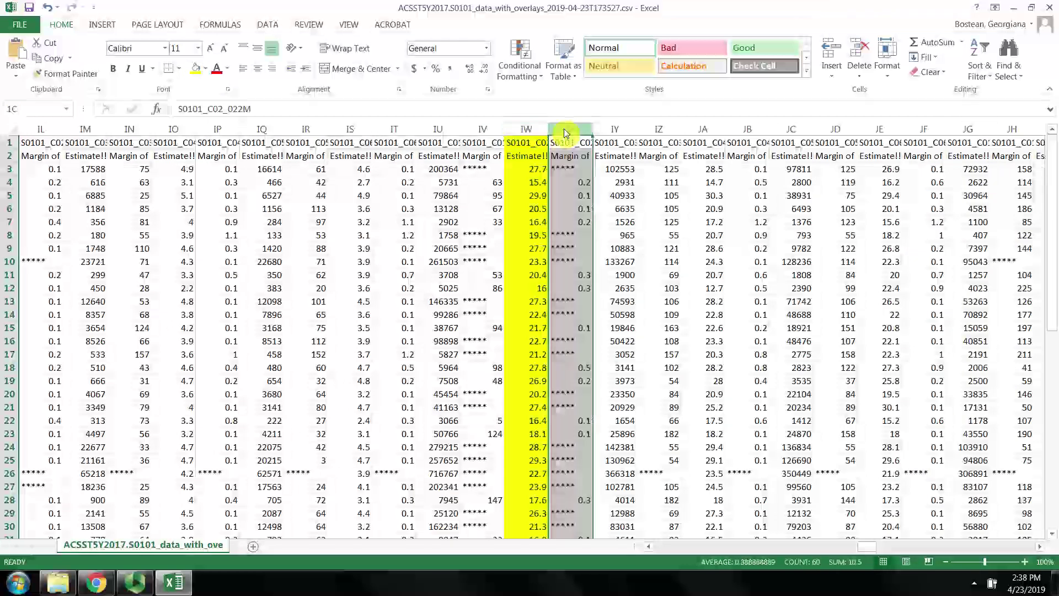
{"action": "left_click_drag", "start_coordinate": [565, 132], "coordinate": [976, 132]}
{"action": "right_click", "coordinate": [397, 316]}
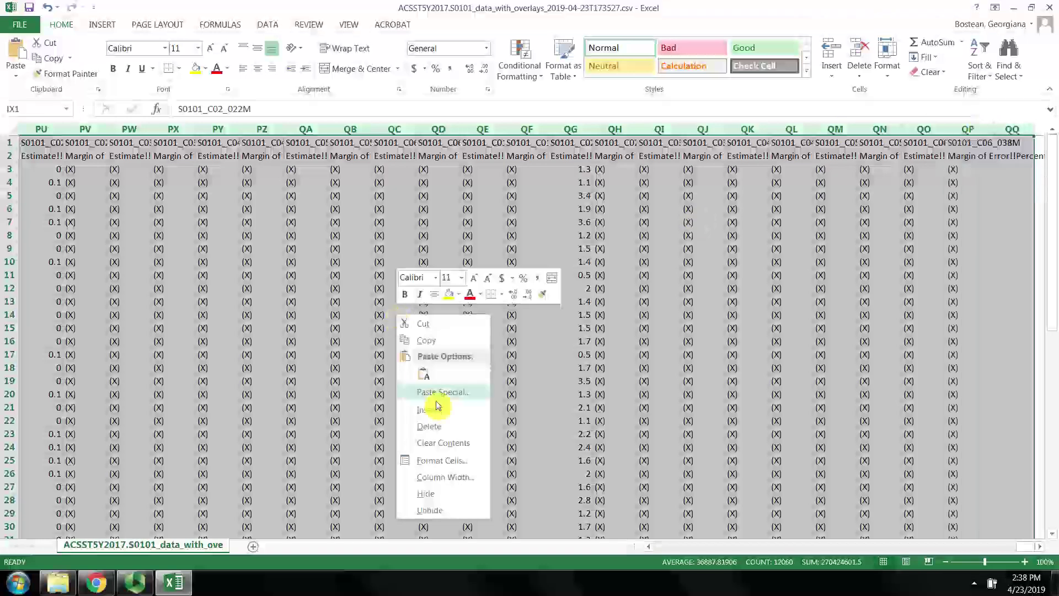
{"action": "left_click", "coordinate": [437, 428]}
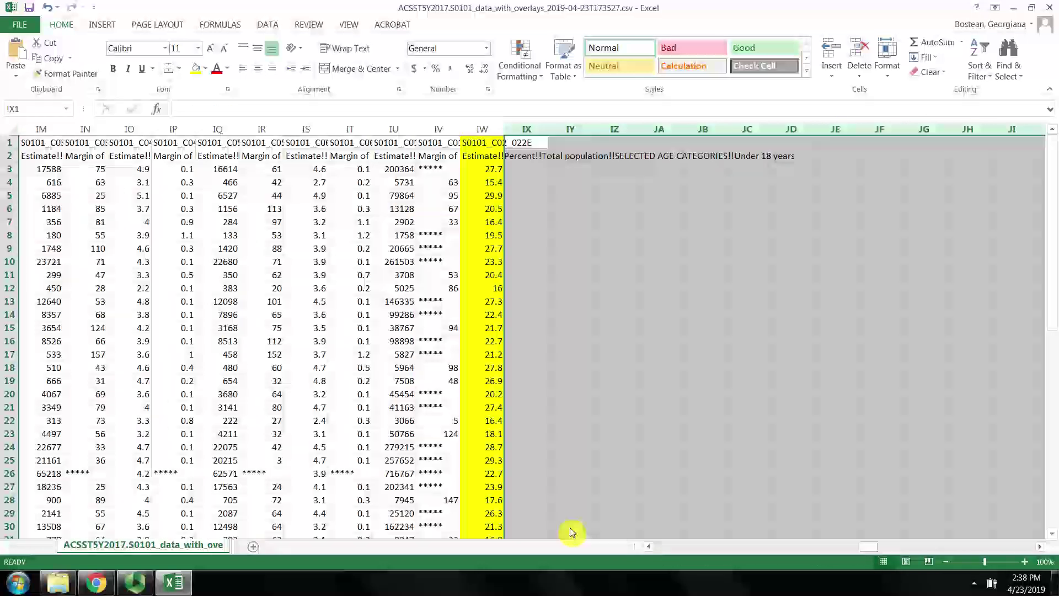
- Delete columns C through IV, keeping only GEO_ID, NAME and the under-18 percent column
{"action": "left_click_drag", "start_coordinate": [438, 129], "coordinate": [394, 129]}
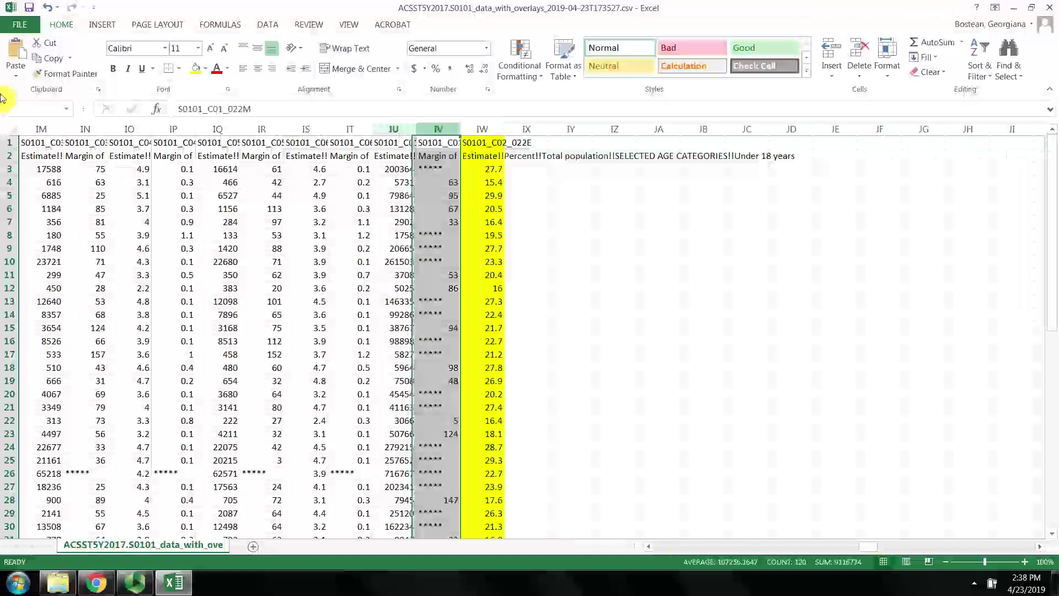
{"action": "left_click_drag", "start_coordinate": [2, 98], "coordinate": [355, 142]}
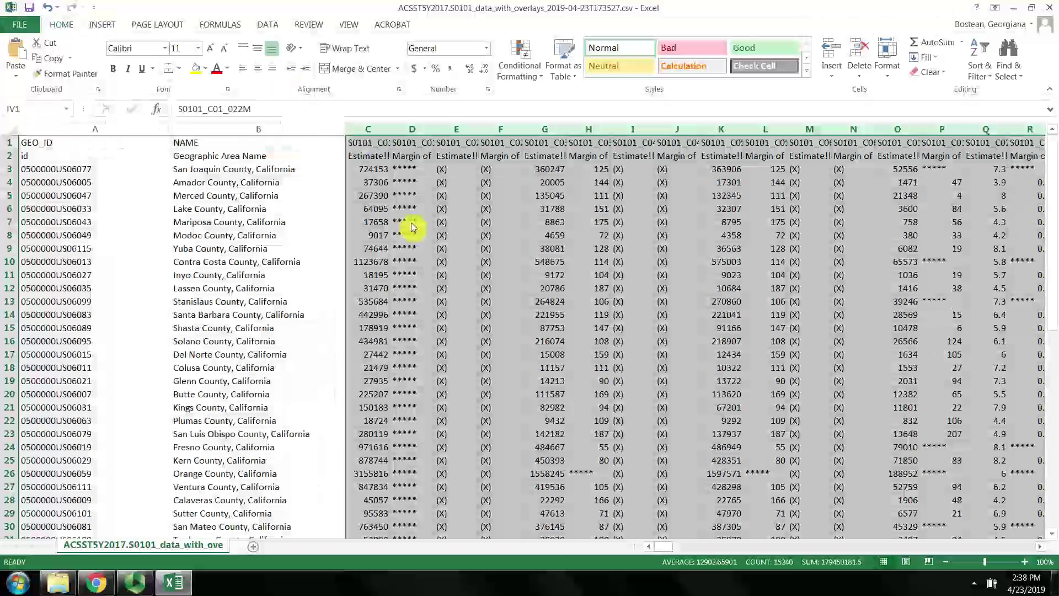
{"action": "right_click", "coordinate": [411, 222]}
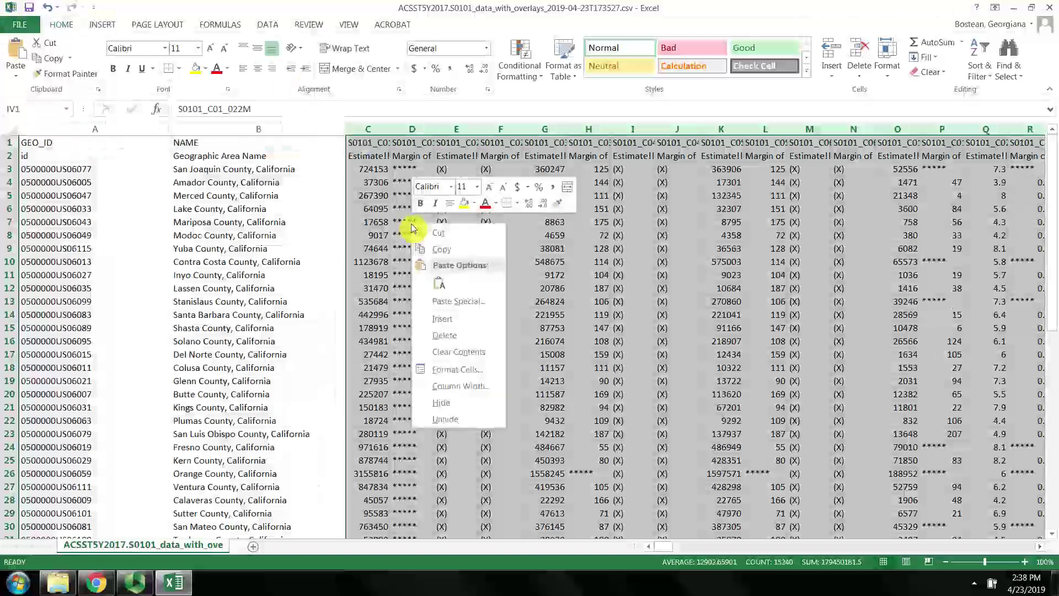
{"action": "left_click", "coordinate": [462, 334]}
{"action": "left_click", "coordinate": [291, 234]}
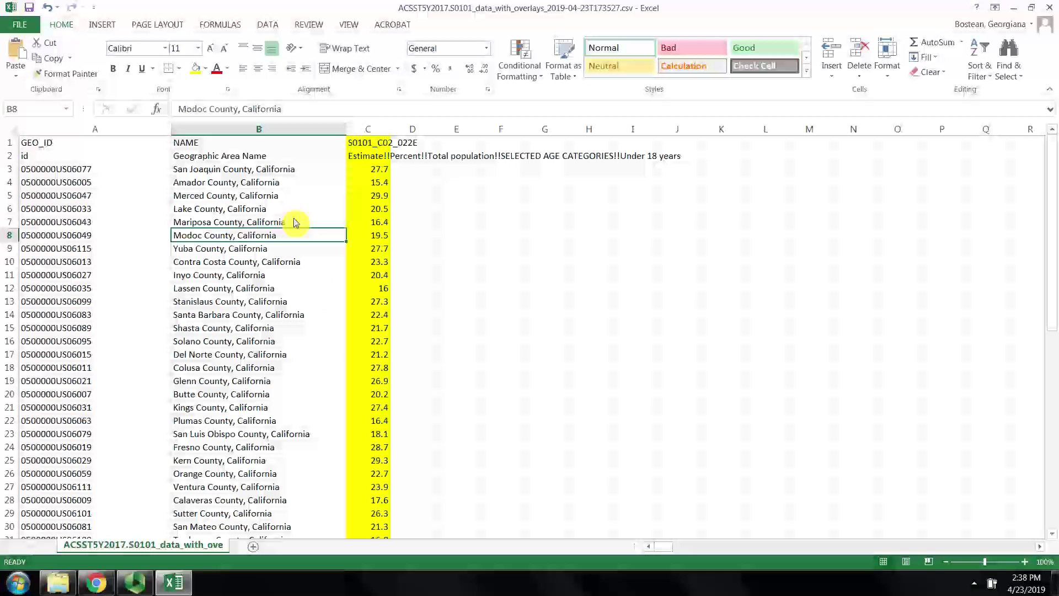
{"action": "left_click", "coordinate": [357, 145]}
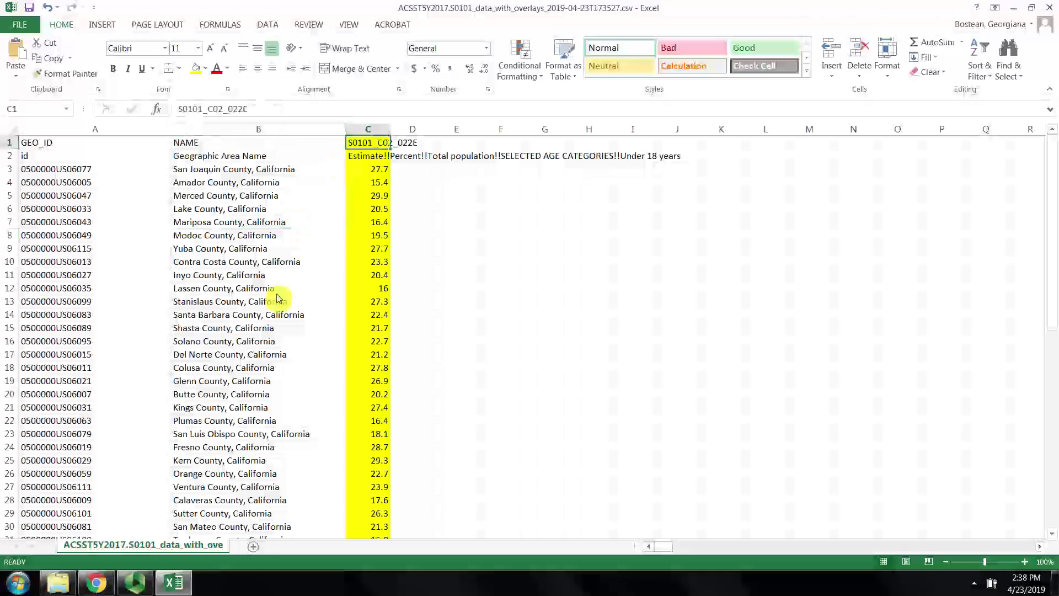
{"action": "key", "text": "Left"}
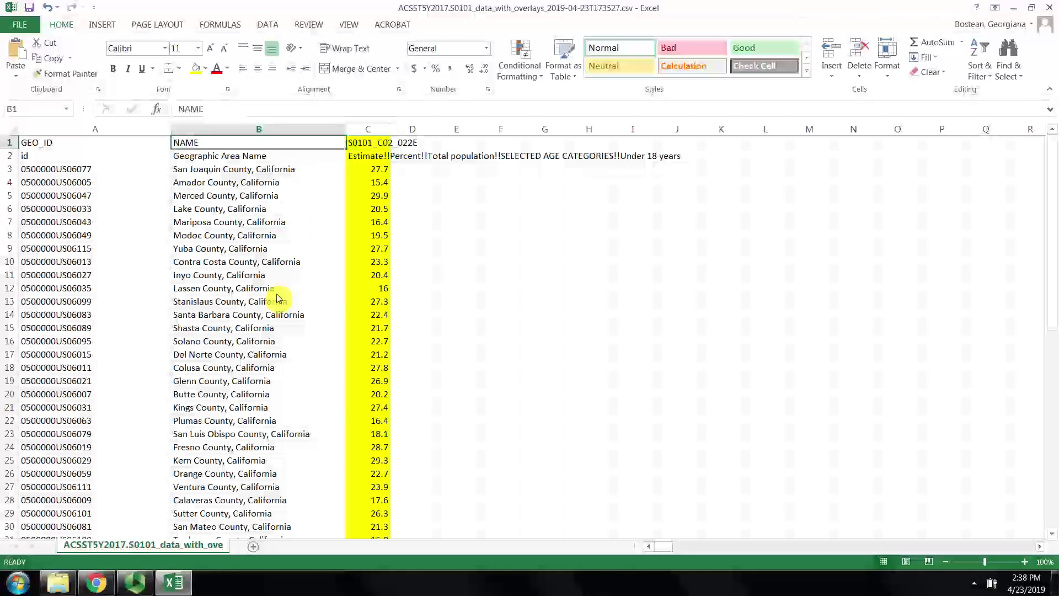
{"action": "key", "text": "Right"}
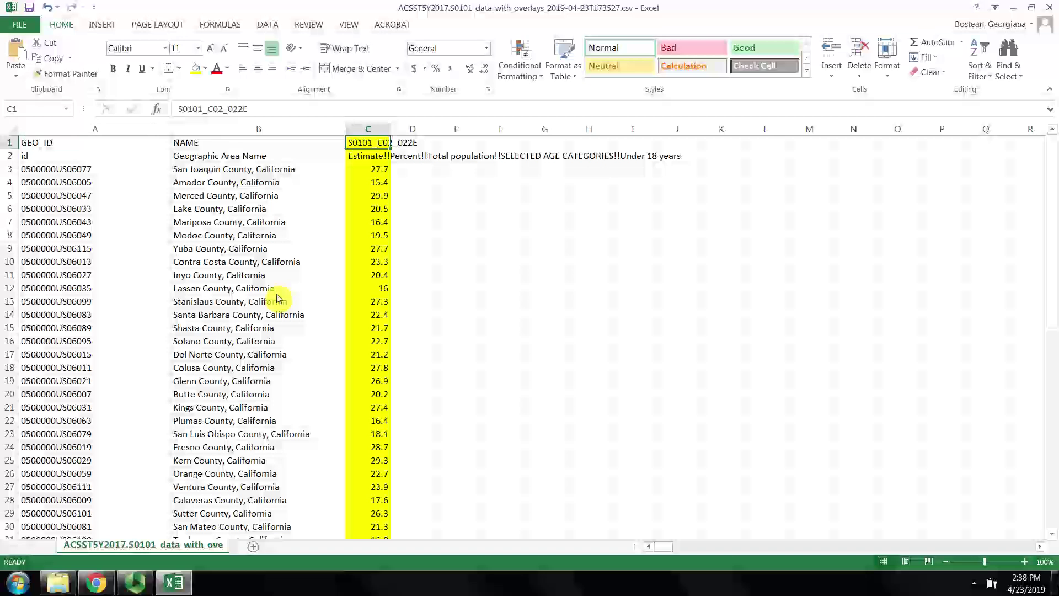
- Widen column C to show its full header, then return to the Mapping Data PDF
{"action": "left_click_drag", "start_coordinate": [391, 128], "coordinate": [430, 133]}
{"action": "left_click", "coordinate": [55, 142]}
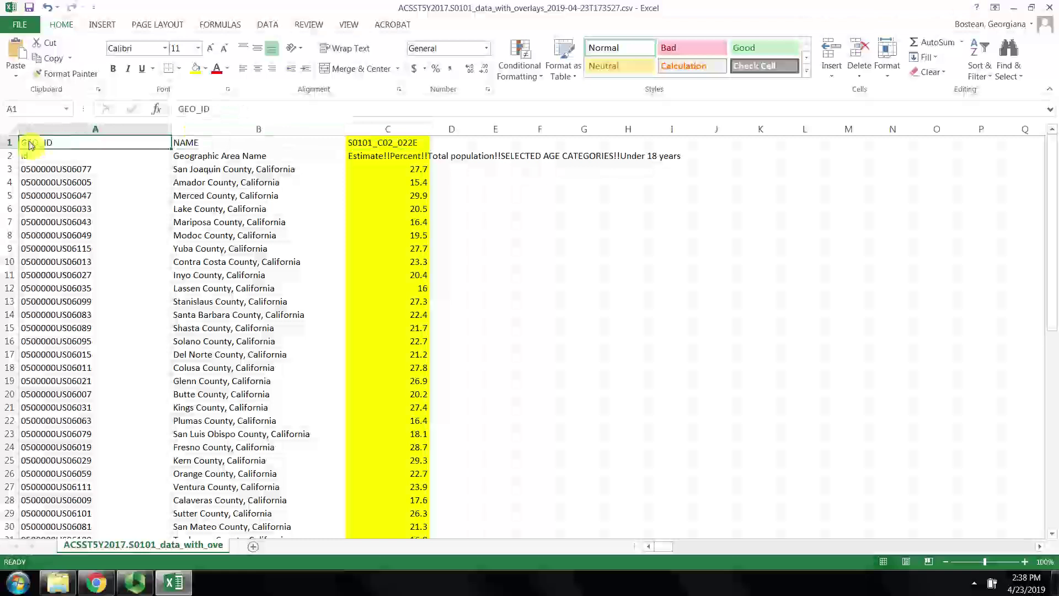
{"action": "left_click", "coordinate": [2, 157]}
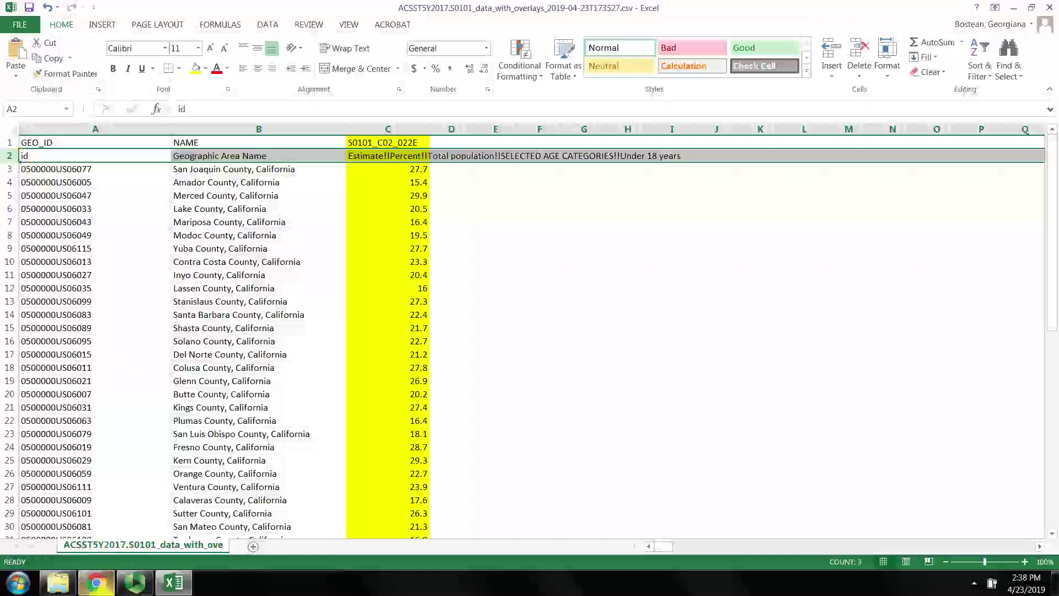
{"action": "left_click", "coordinate": [96, 583]}
{"action": "left_click", "coordinate": [55, 8]}
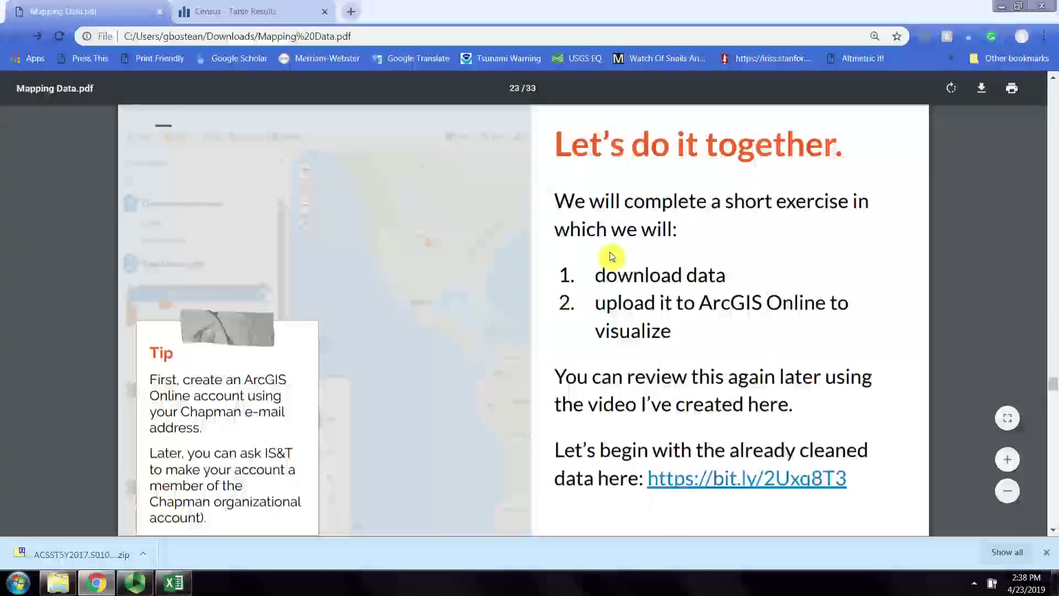
- Scroll the PDF to the Requirements slide on page 24, then minimize Chrome back to Excel
{"action": "scroll", "coordinate": [585, 309], "scroll_direction": "down", "scroll_amount": 2}
{"action": "scroll", "coordinate": [581, 315], "scroll_direction": "down", "scroll_amount": 6}
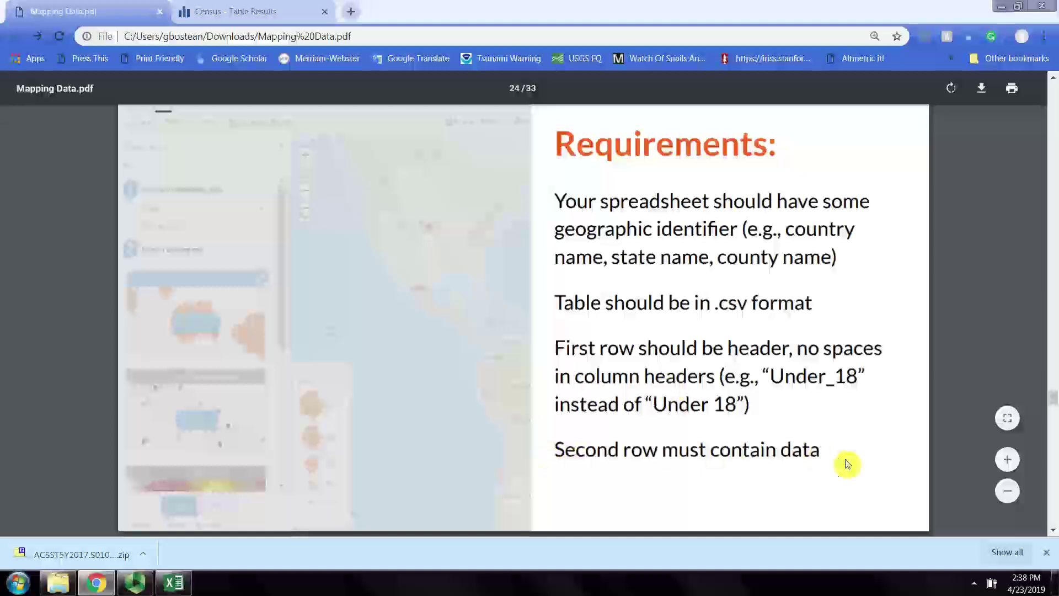
{"action": "left_click", "coordinate": [1001, 6]}
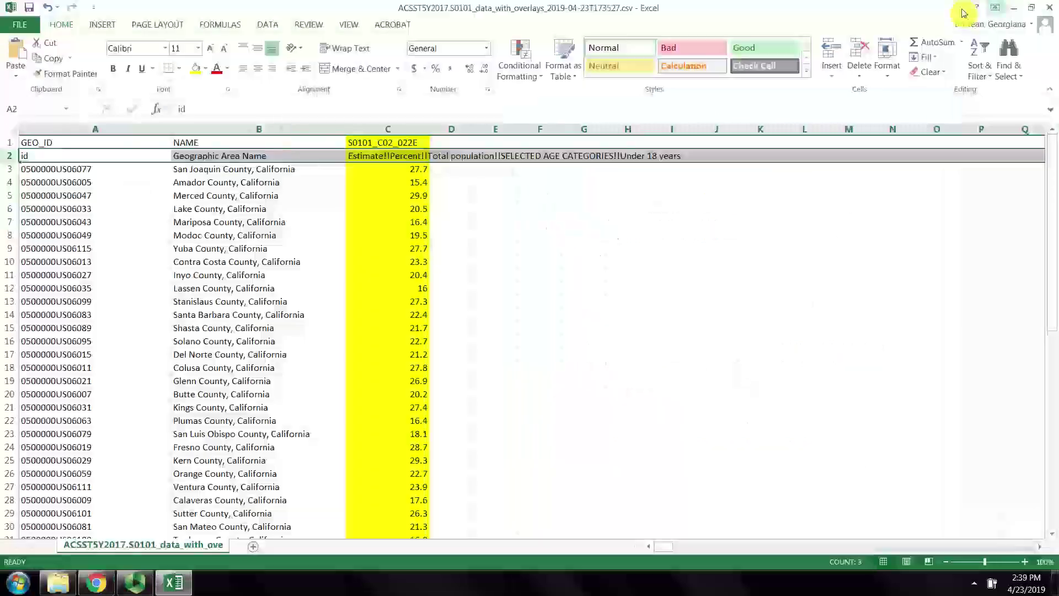
- Delete the descriptive row 2 and the GEO_ID column, leaving NAME beside under-18 percentages
{"action": "right_click", "coordinate": [123, 161]}
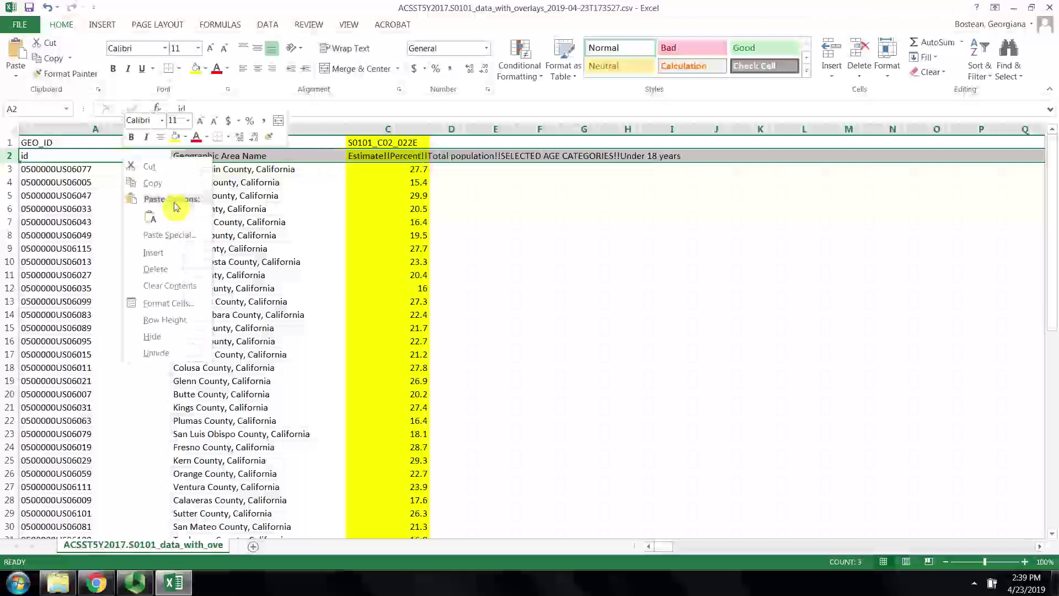
{"action": "left_click", "coordinate": [159, 270]}
{"action": "left_click", "coordinate": [183, 253]}
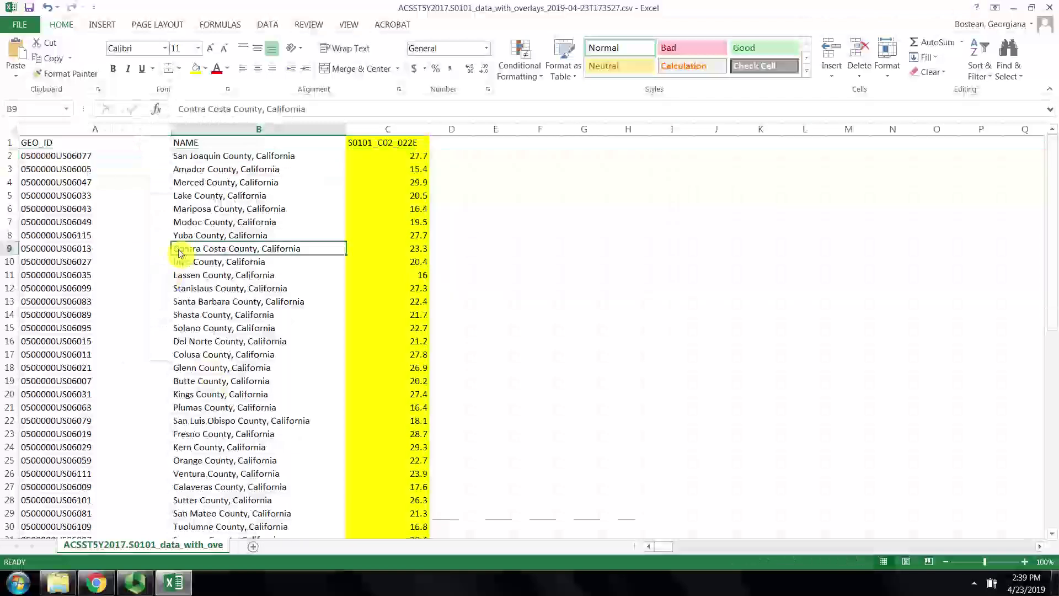
{"action": "left_click", "coordinate": [108, 128]}
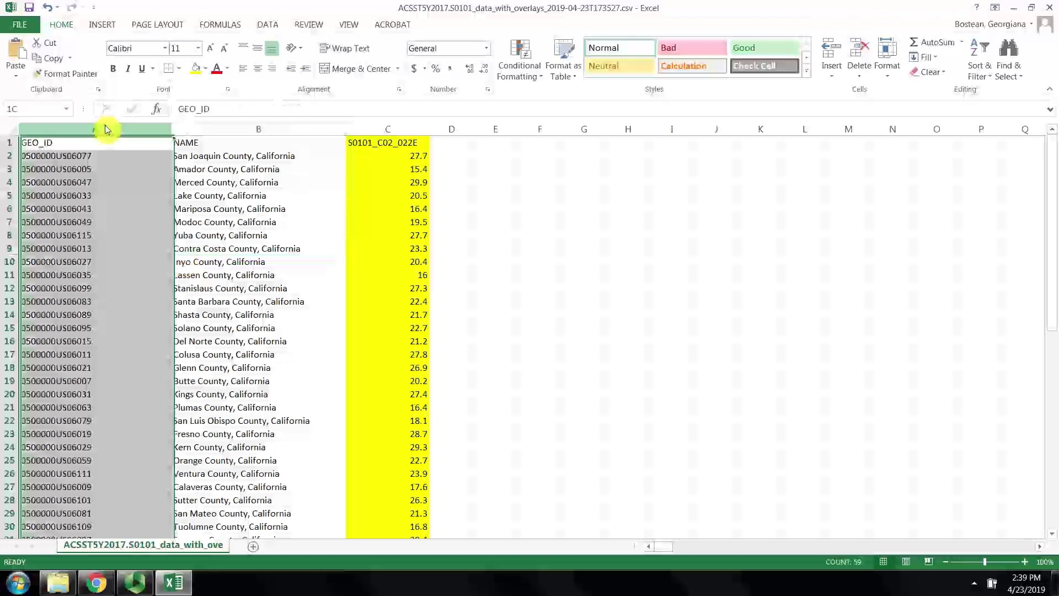
{"action": "right_click", "coordinate": [111, 233]}
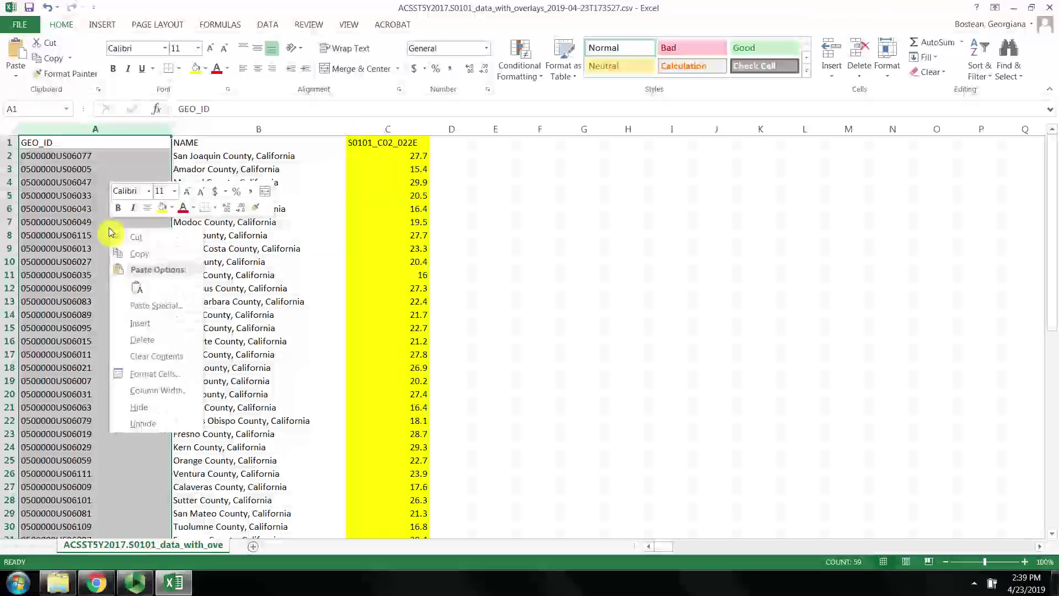
{"action": "left_click", "coordinate": [142, 340]}
{"action": "left_click", "coordinate": [262, 265]}
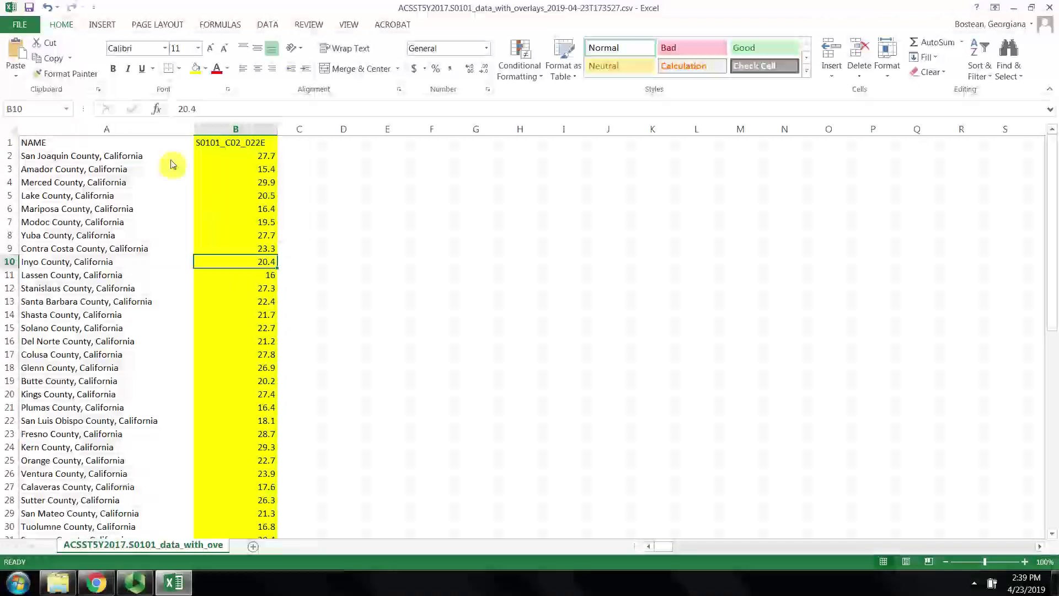
- Rename the under-18 percent header to Under18_Perc
{"action": "left_click", "coordinate": [213, 144]}
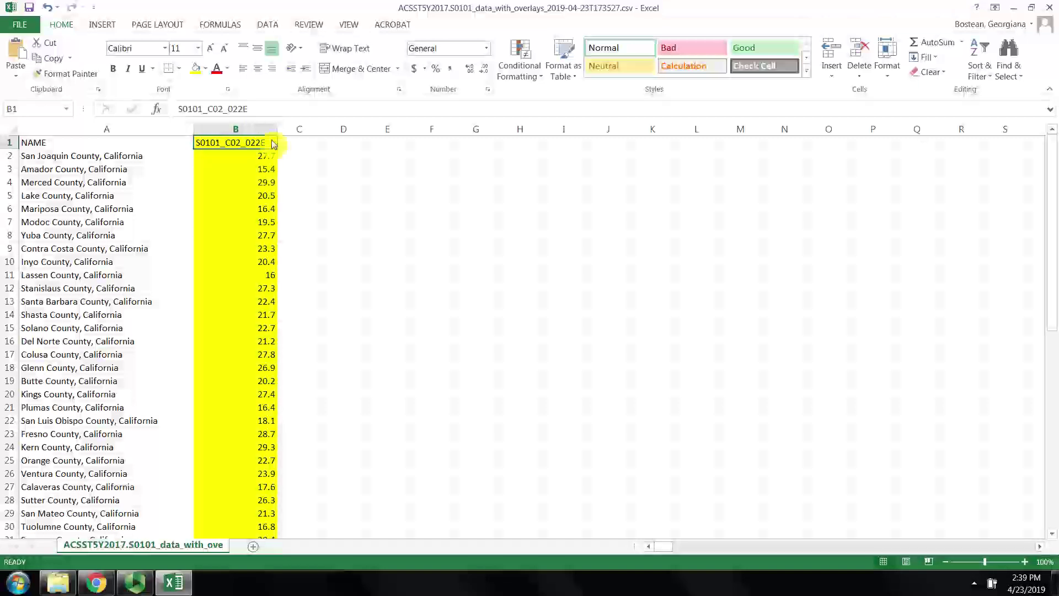
{"action": "left_click_drag", "start_coordinate": [274, 144], "coordinate": [153, 128]}
{"action": "type", "text": "Under18"}
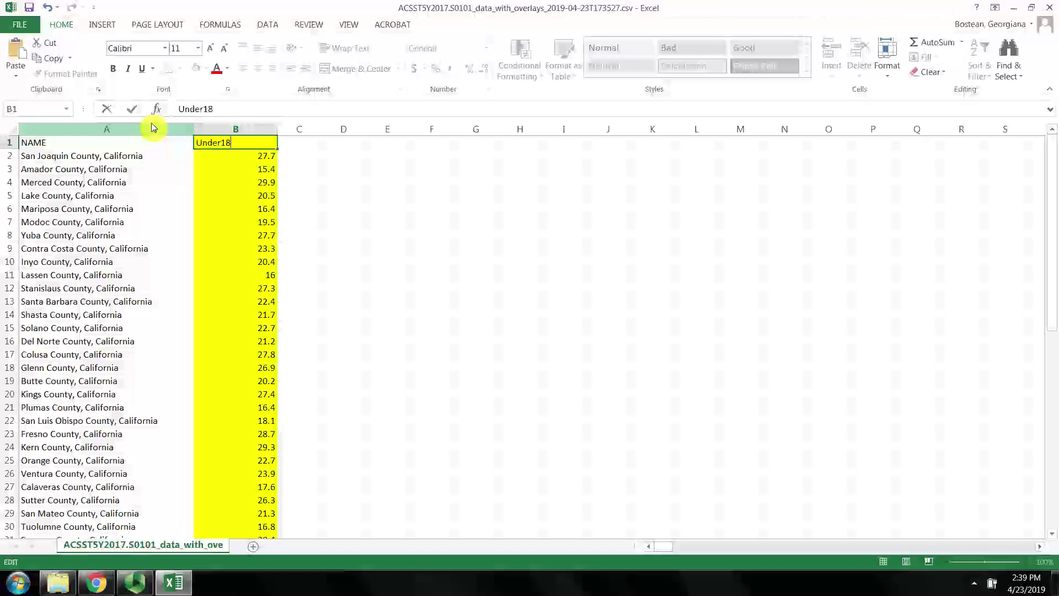
{"action": "type", "text": "_Perce"}
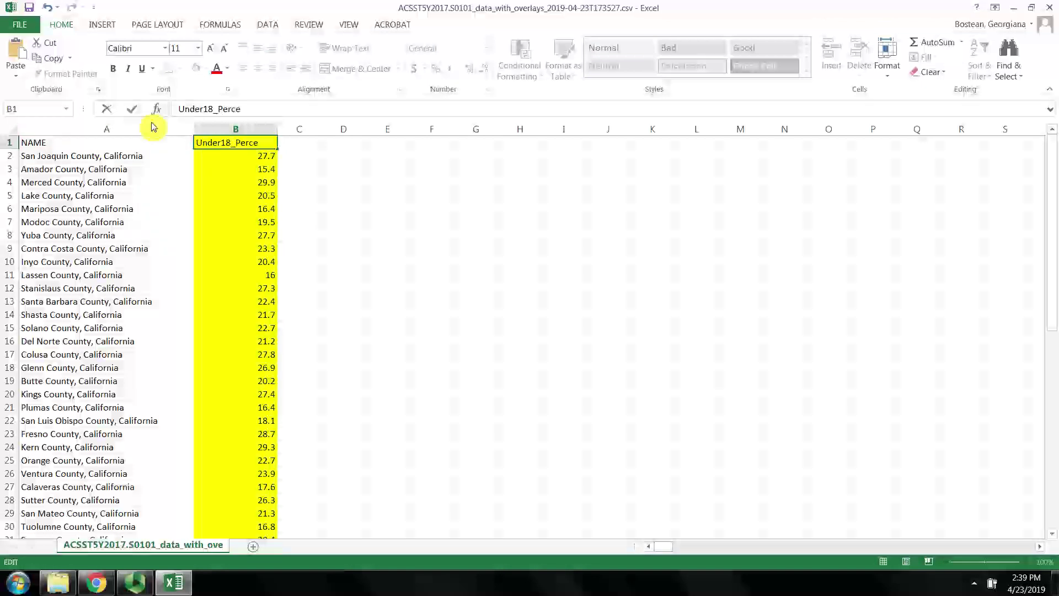
{"action": "key", "text": "BackSpace"}
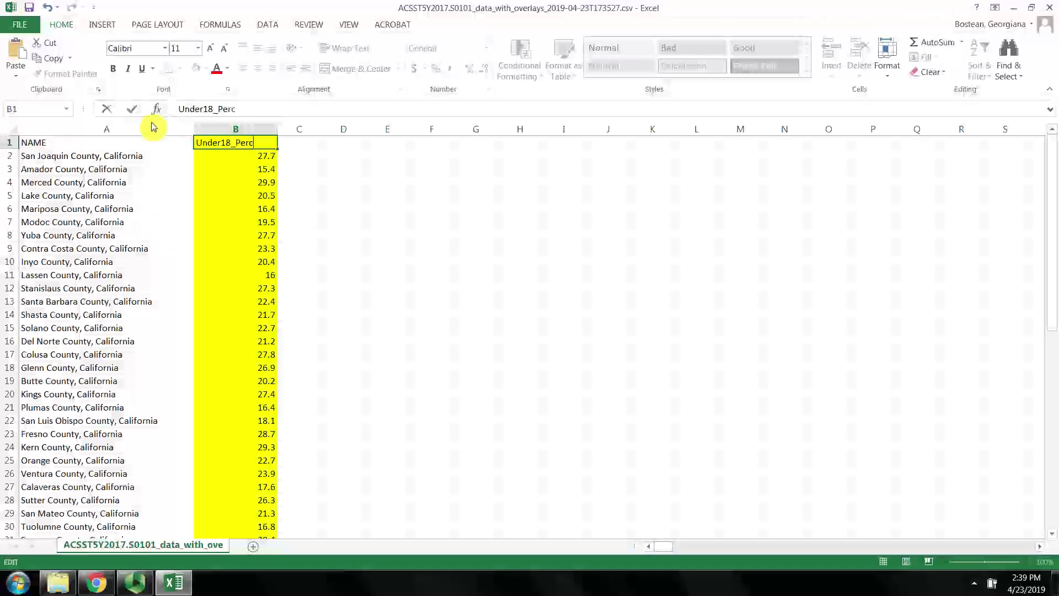
{"action": "left_click", "coordinate": [297, 182]}
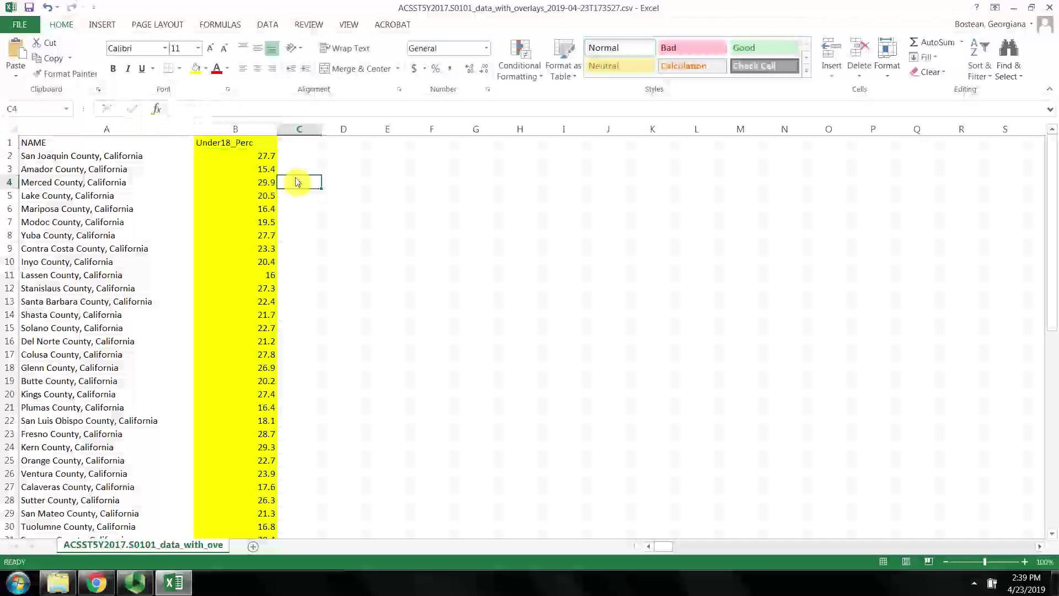
- Set column B to No Fill and save the workbook, keeping CSV format
{"action": "left_click", "coordinate": [238, 129]}
{"action": "left_click", "coordinate": [204, 70]}
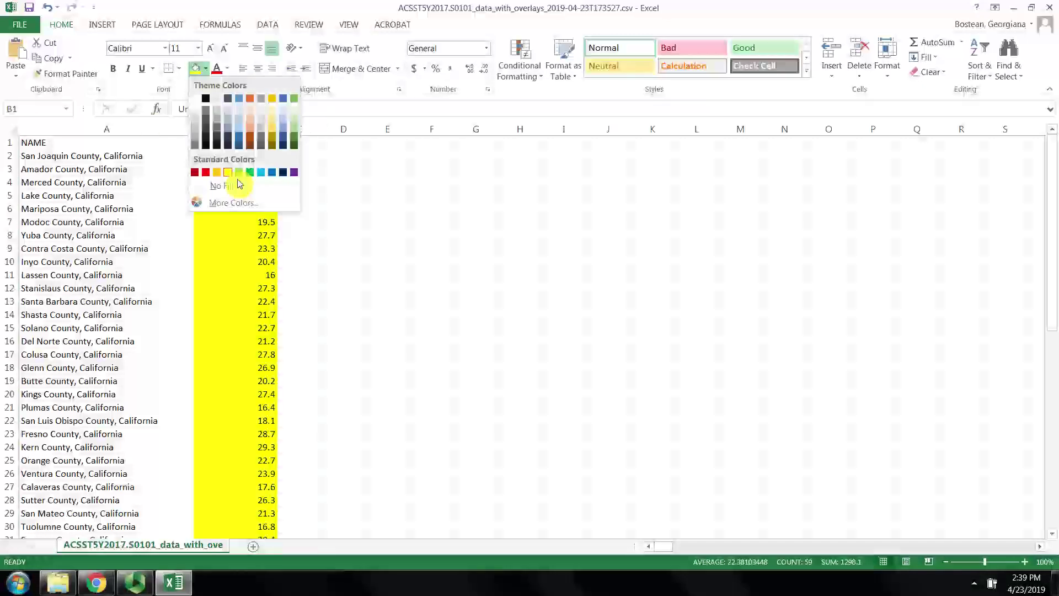
{"action": "left_click", "coordinate": [224, 188]}
{"action": "left_click", "coordinate": [345, 277]}
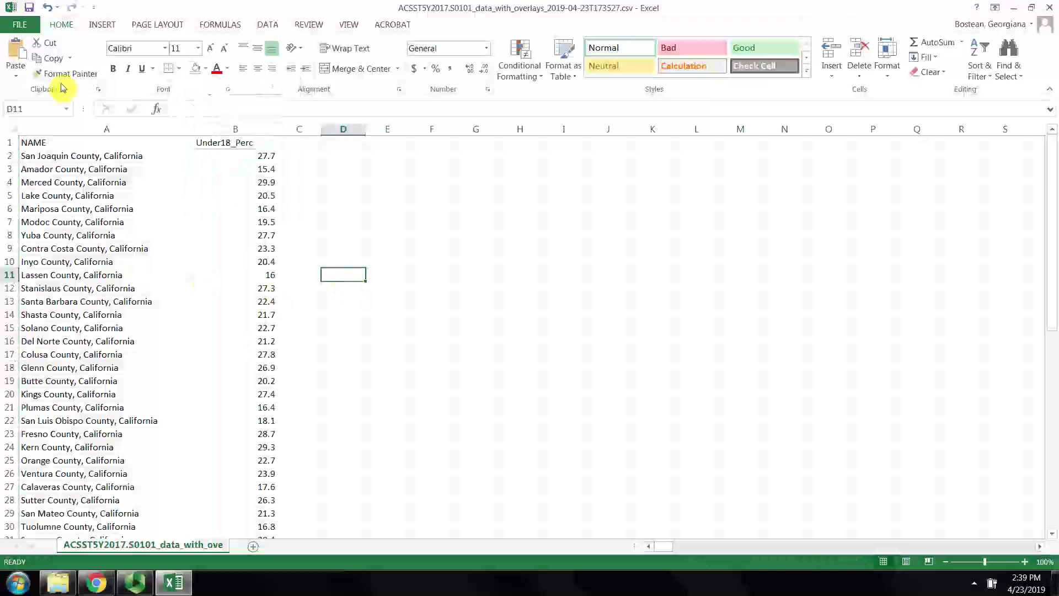
{"action": "left_click", "coordinate": [29, 7]}
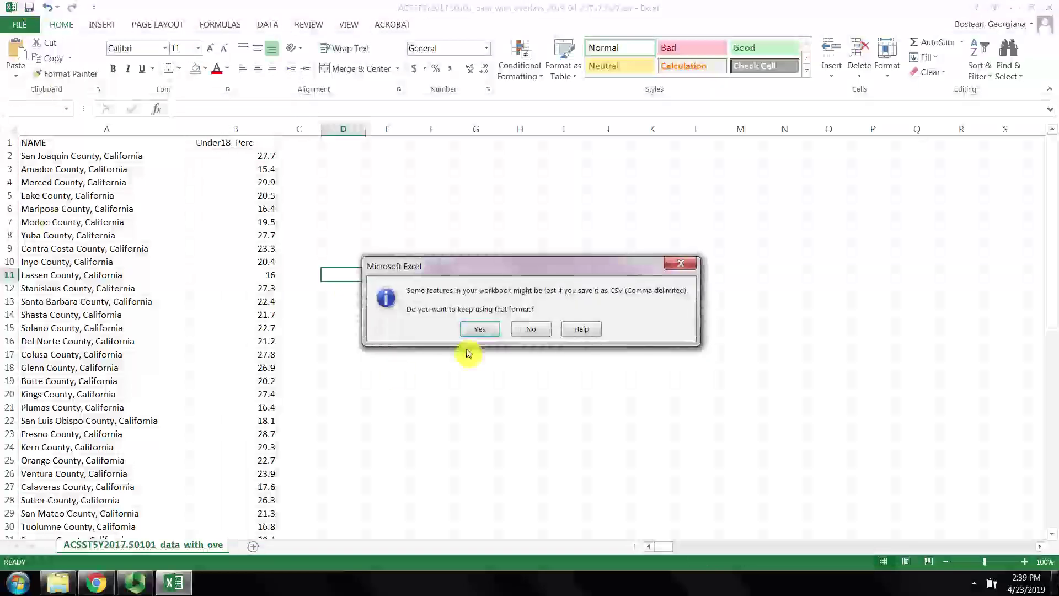
{"action": "left_click", "coordinate": [472, 330]}
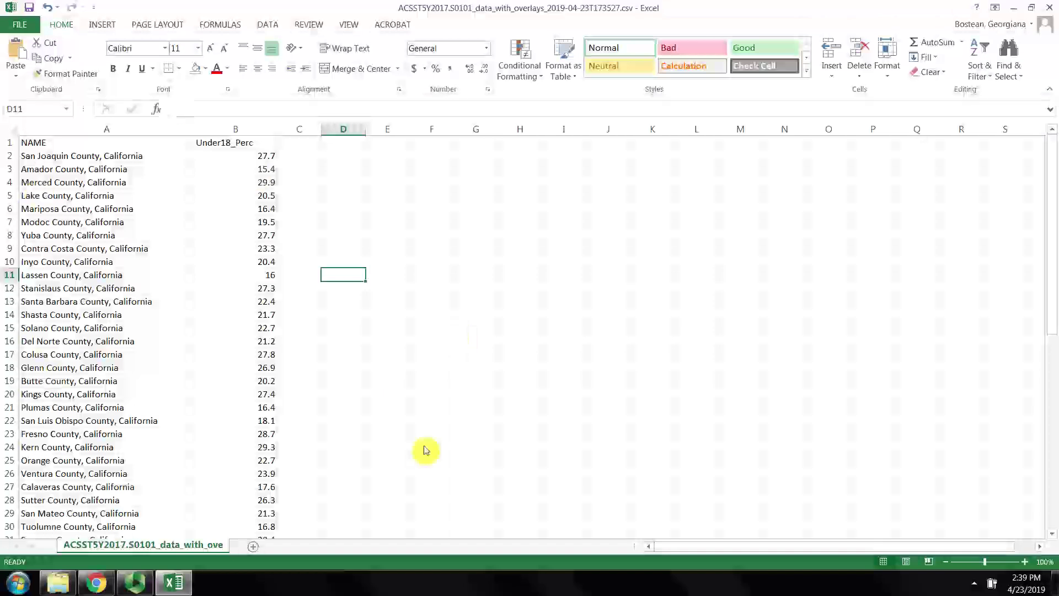
- Switch to Chrome showing the Mapping Data PDF Requirements slide
{"action": "left_click", "coordinate": [108, 588]}
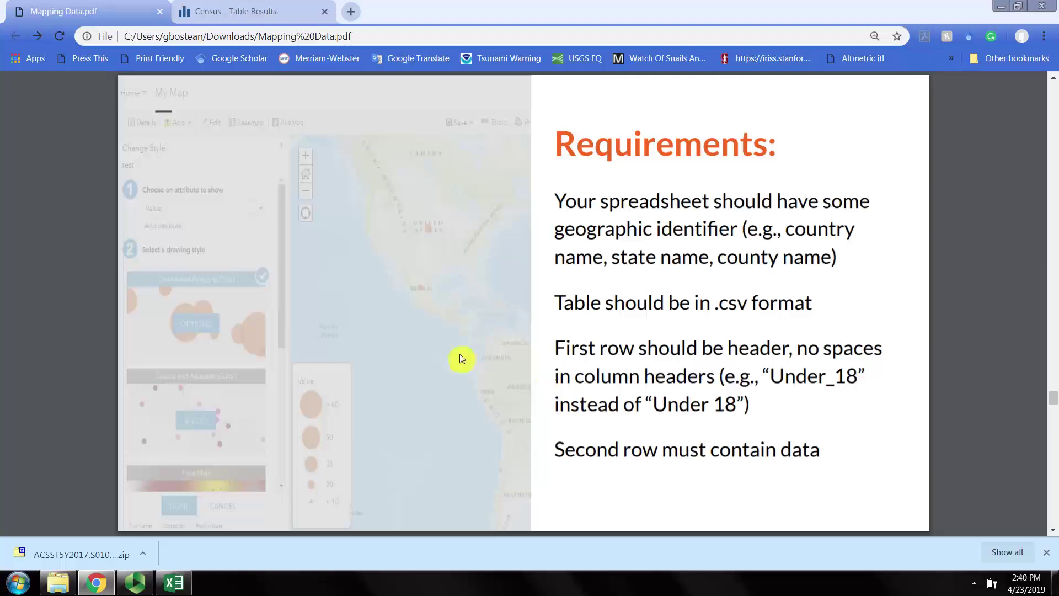
- Start a new map on arcgis.com, sign in with the saved login, and open the Add layer options
{"action": "left_click", "coordinate": [353, 11]}
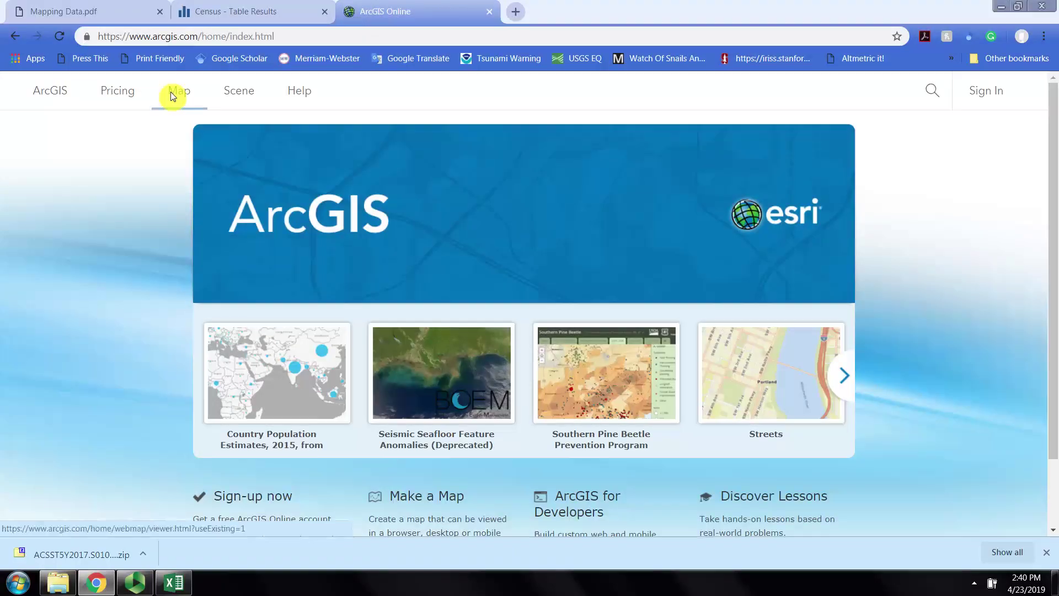
{"action": "left_click", "coordinate": [172, 95]}
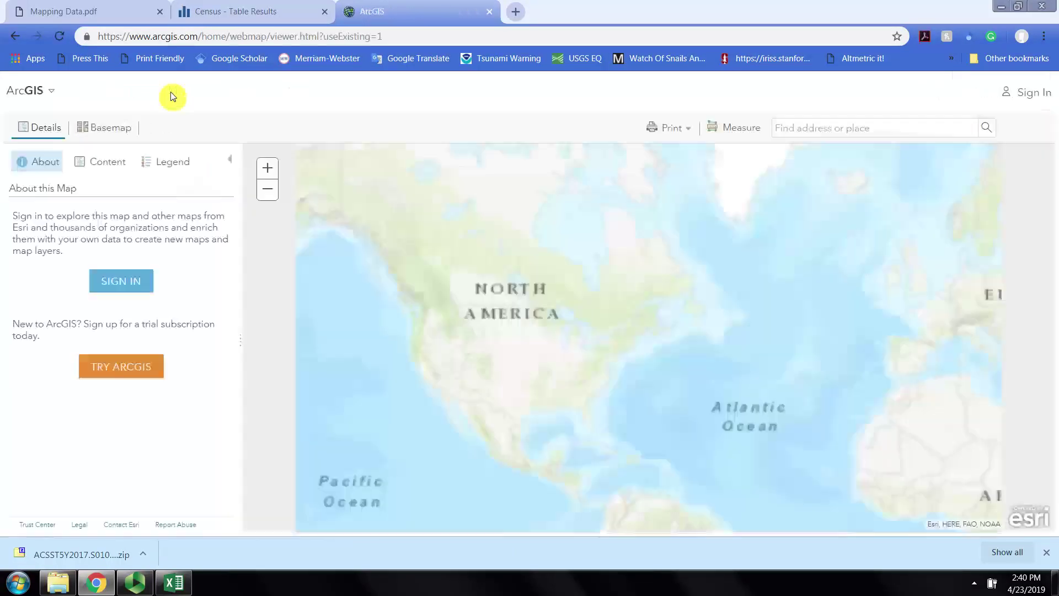
{"action": "left_click", "coordinate": [1023, 105]}
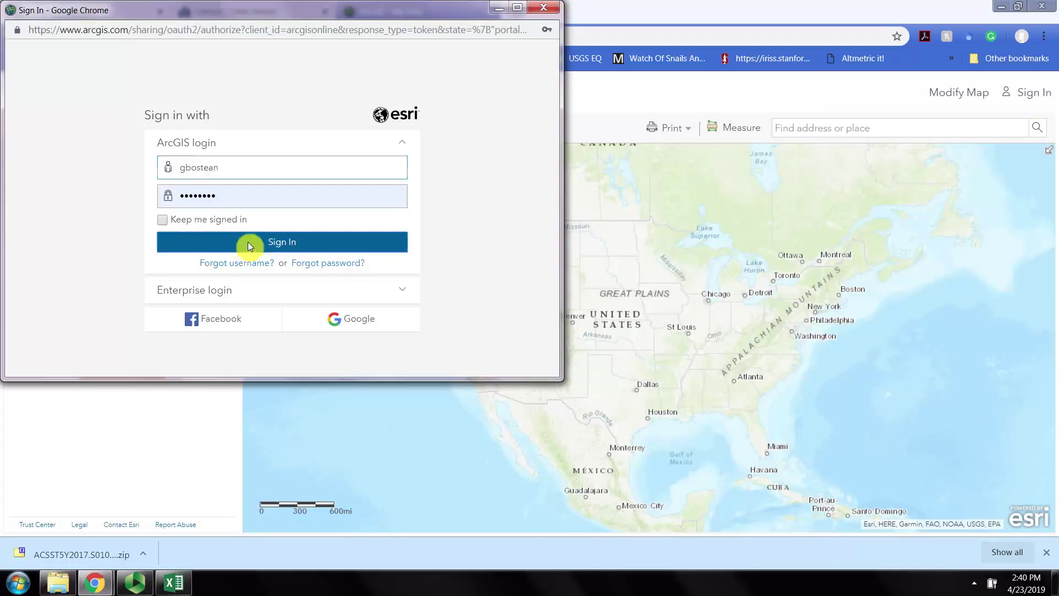
{"action": "left_click", "coordinate": [247, 242]}
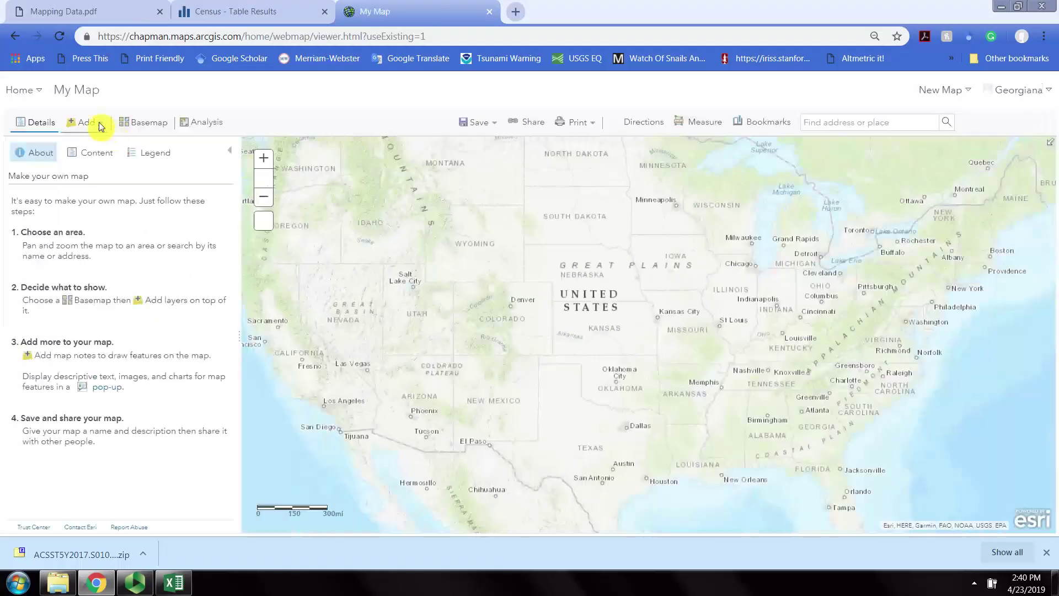
{"action": "left_click", "coordinate": [101, 127]}
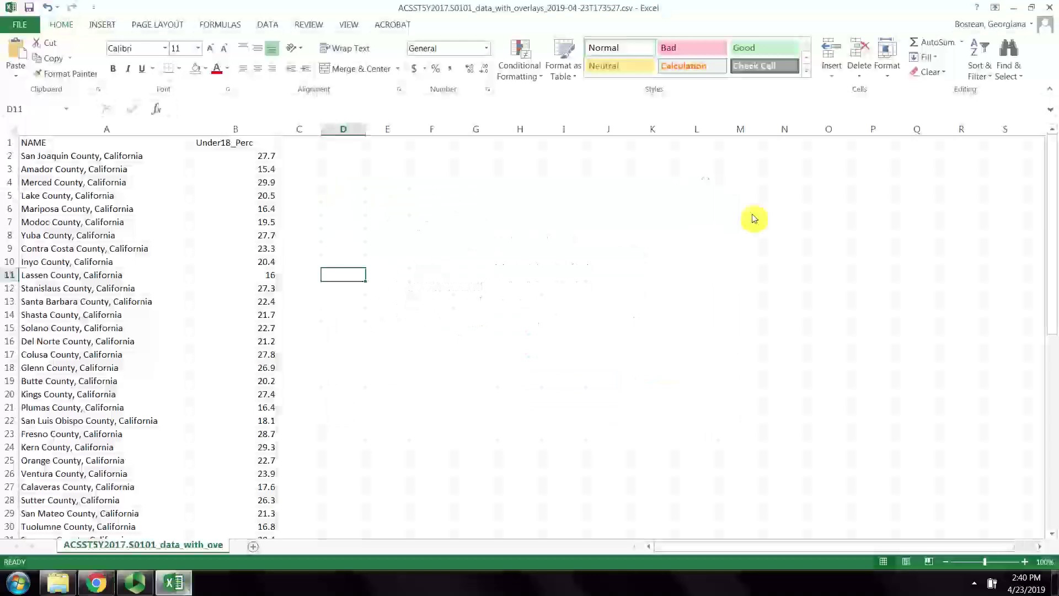
- Close Excel, choosing Don't Save for the county CSV
{"action": "left_click", "coordinate": [1052, 8]}
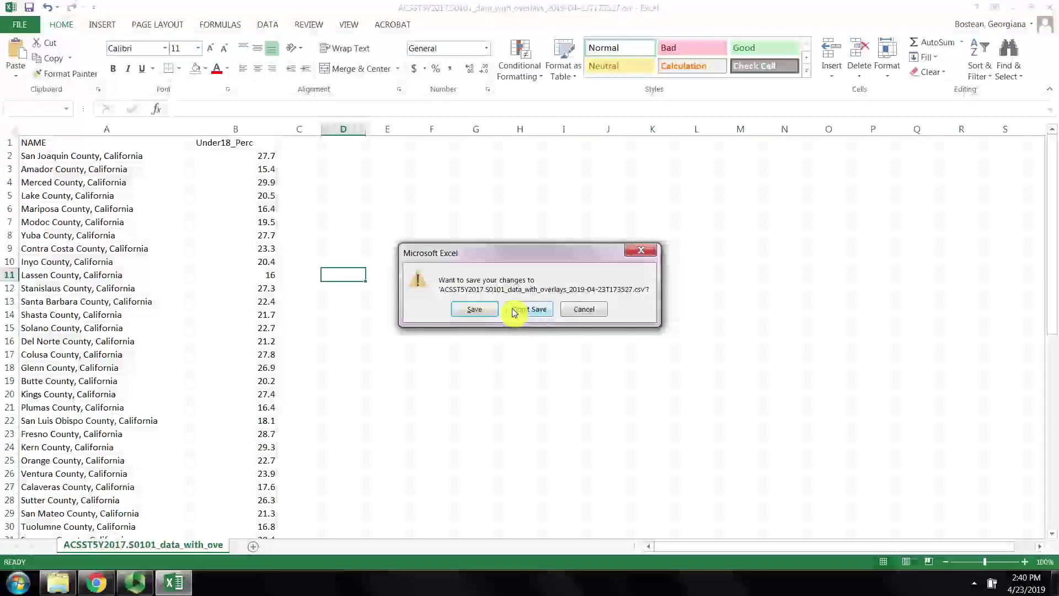
{"action": "left_click", "coordinate": [515, 311]}
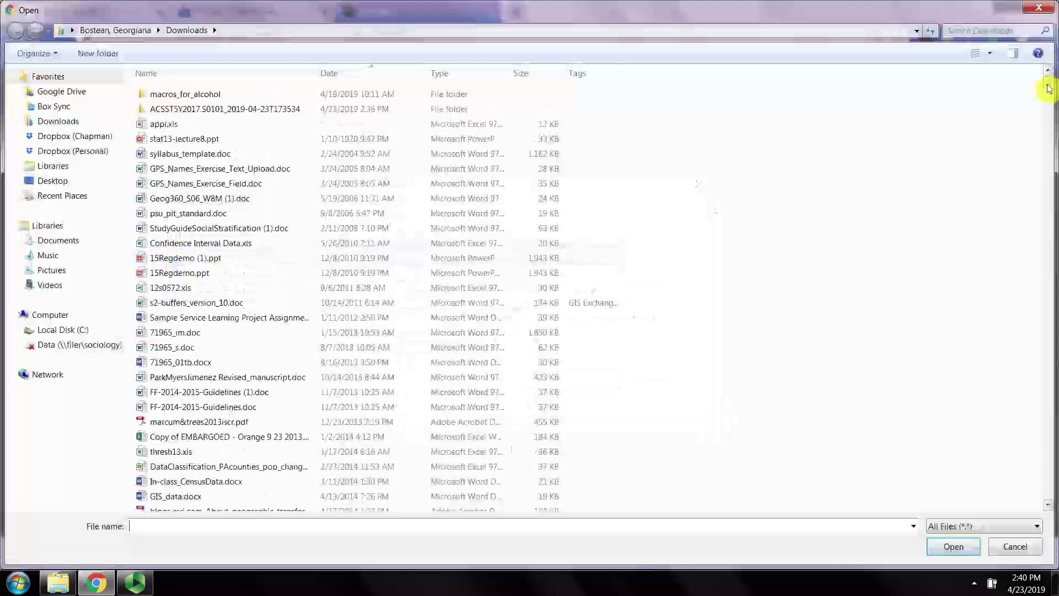
- Open the ACSST5Y2017.S0101 census folder in Downloads and select the data_with_overlays CSV
{"action": "left_click_drag", "start_coordinate": [1049, 88], "coordinate": [847, 85]}
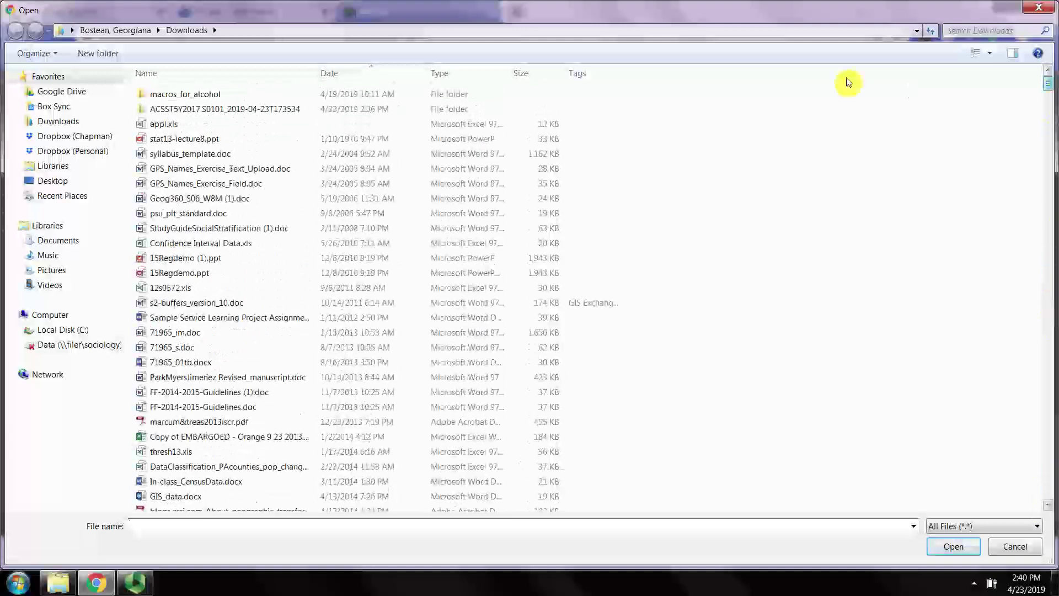
{"action": "double_click", "coordinate": [276, 109]}
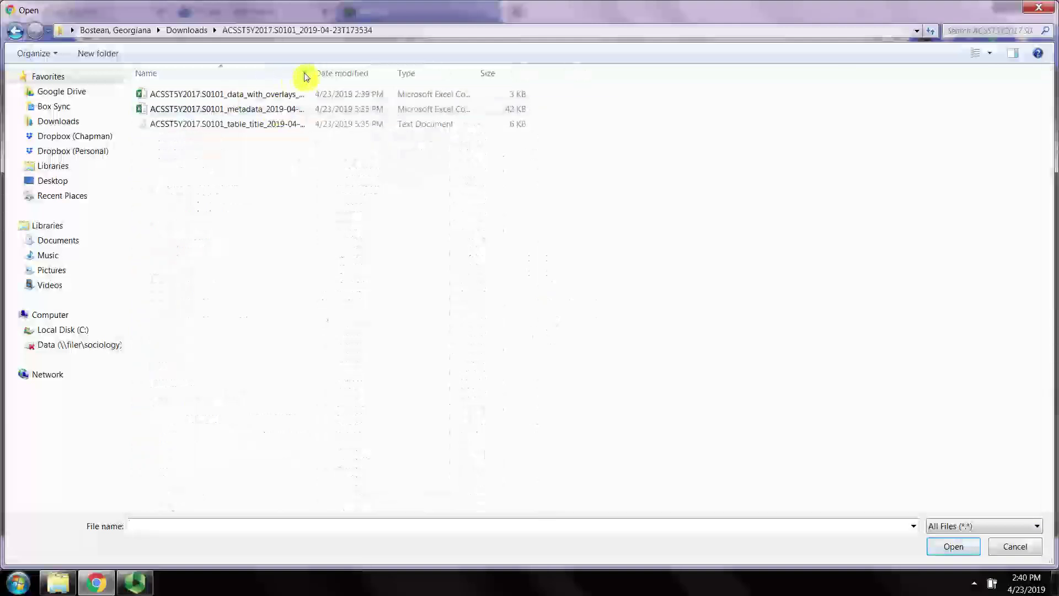
{"action": "left_click", "coordinate": [285, 94]}
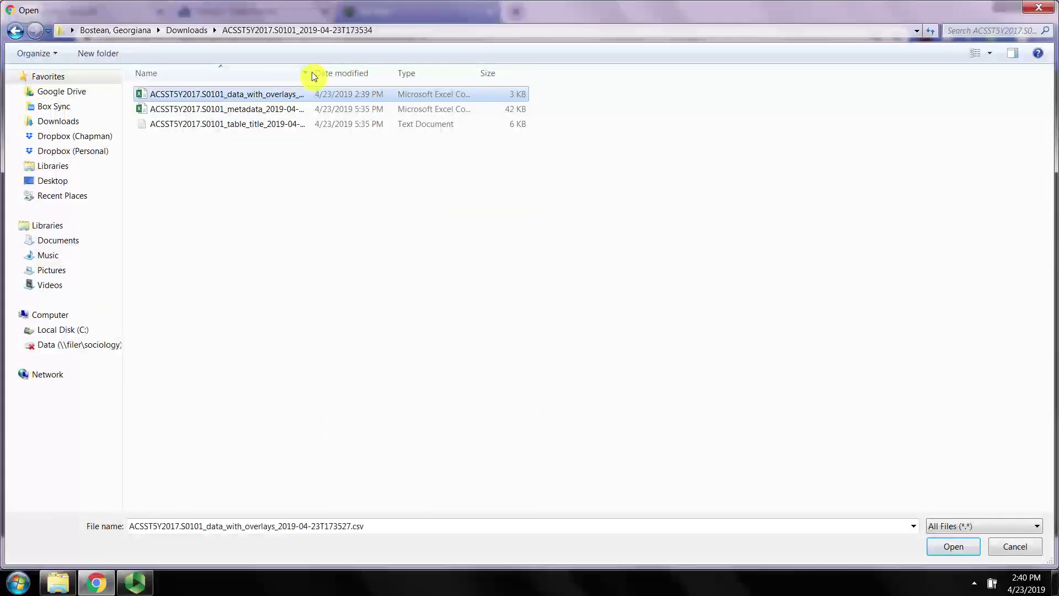
{"action": "left_click_drag", "start_coordinate": [312, 71], "coordinate": [450, 74]}
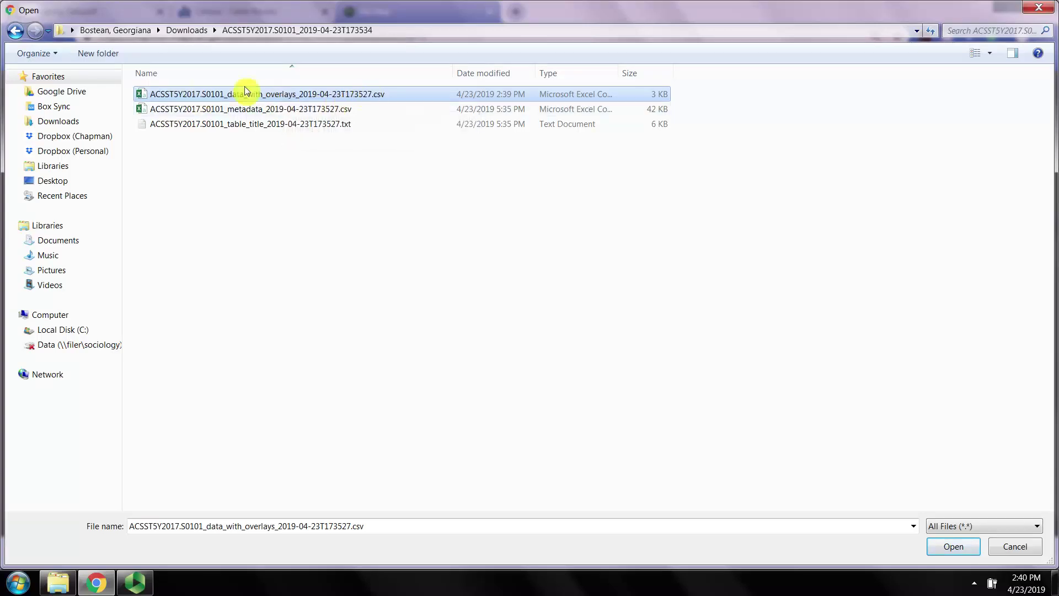
- Import the CSV as a layer located by Addresses or Places, with NAME mapped to County
{"action": "left_click", "coordinate": [940, 548]}
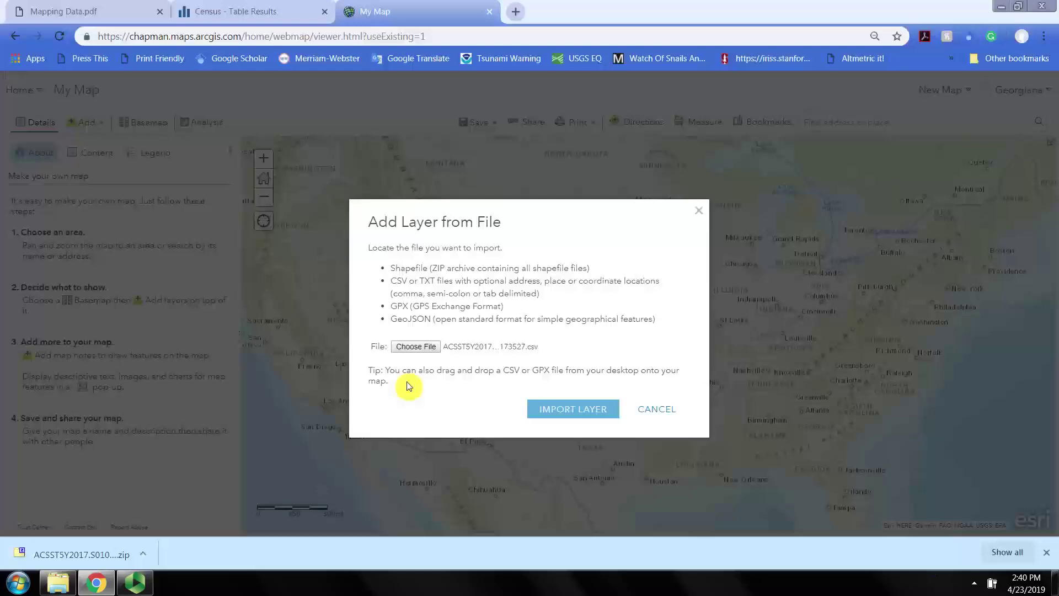
{"action": "left_click", "coordinate": [580, 408]}
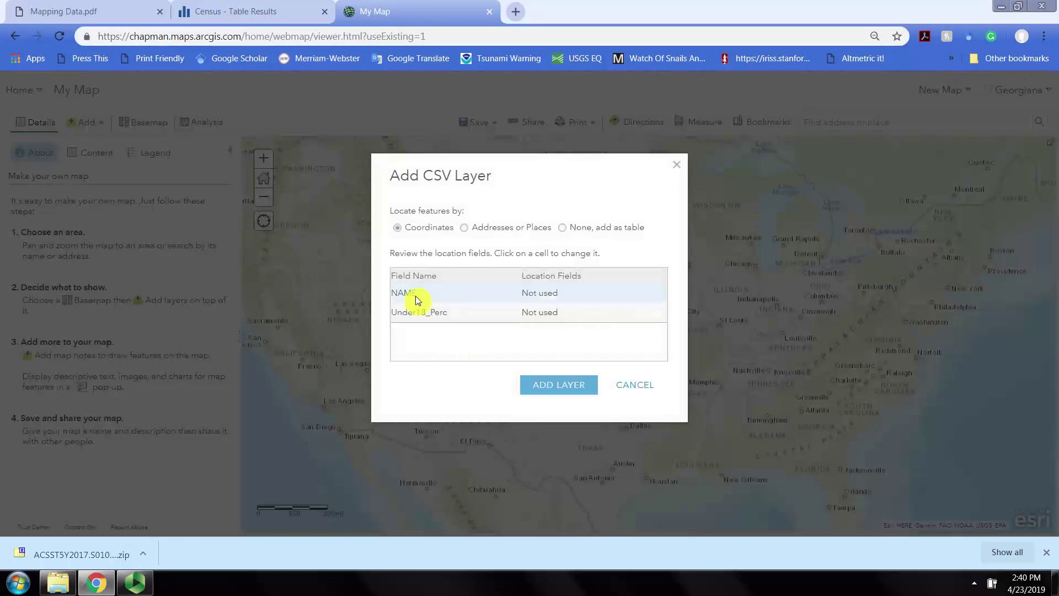
{"action": "left_click", "coordinate": [464, 228]}
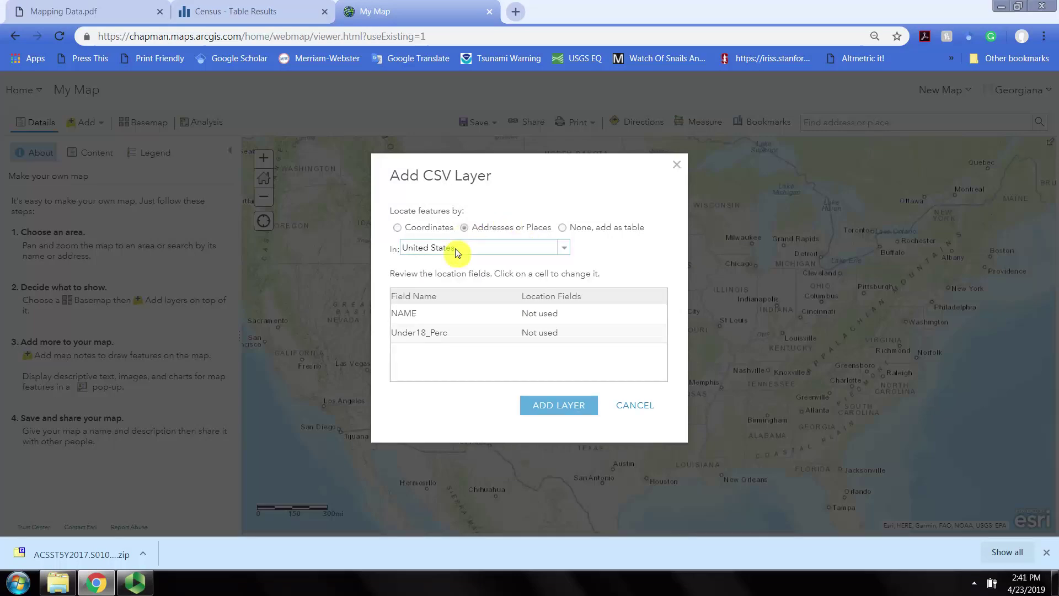
{"action": "left_click", "coordinate": [602, 313]}
{"action": "left_click", "coordinate": [643, 314]}
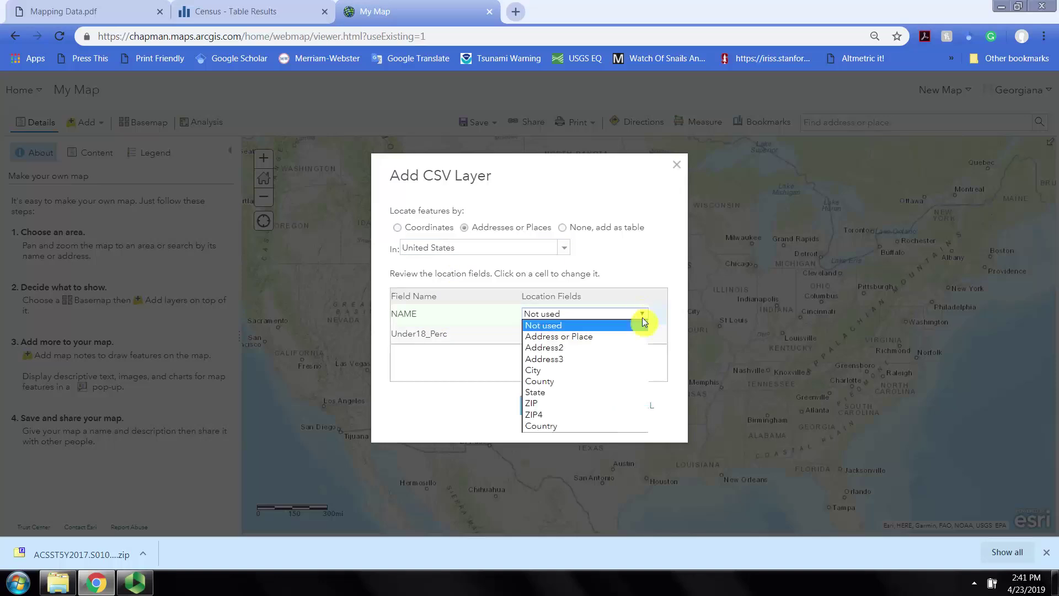
{"action": "left_click", "coordinate": [551, 380]}
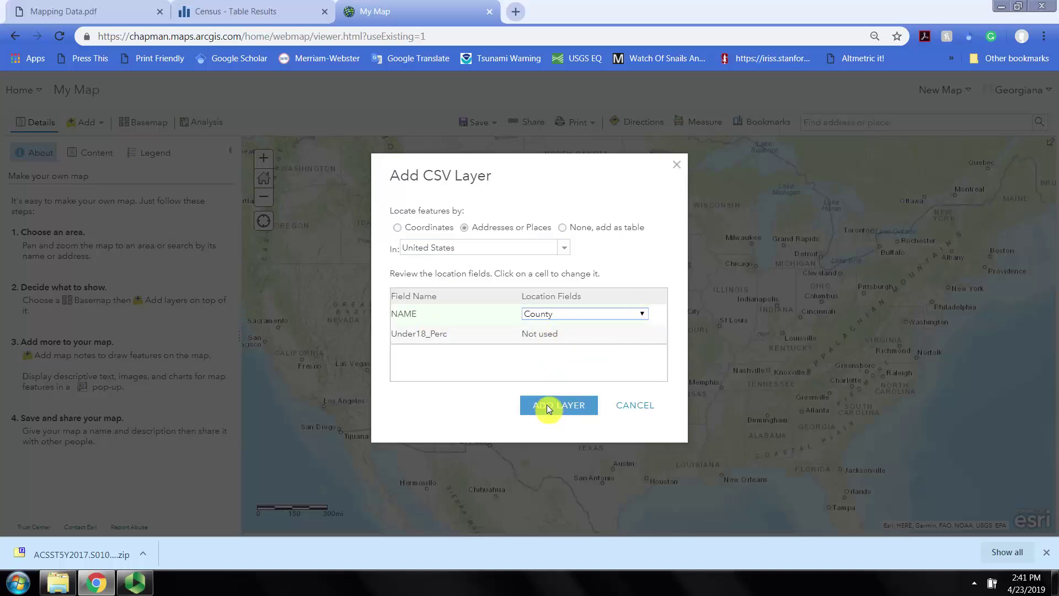
{"action": "left_click", "coordinate": [547, 405]}
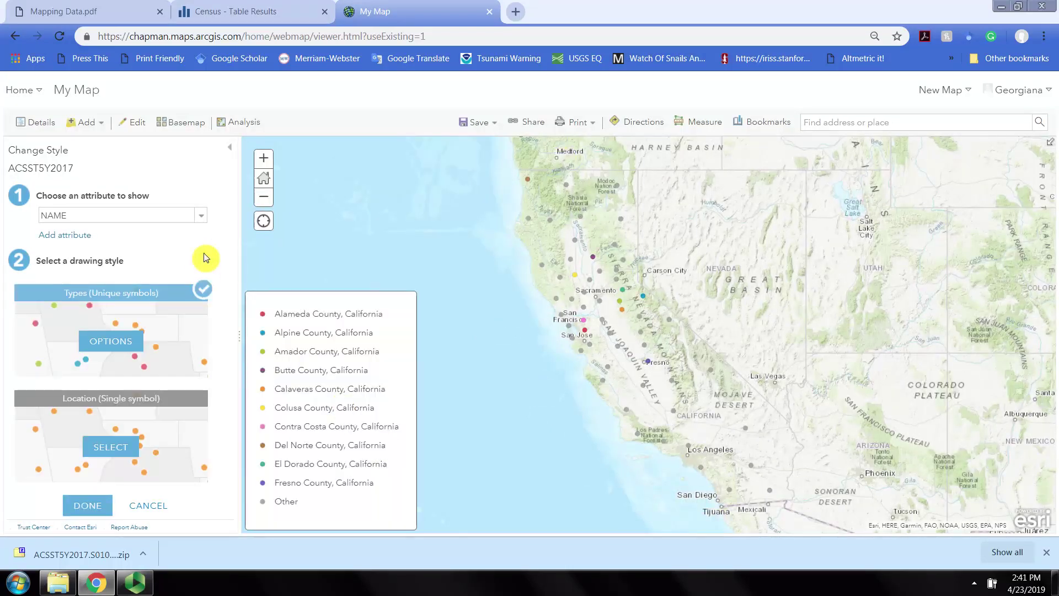
- Style the layer by Under18_Perc using Counts and Amounts (Size) proportional circles
{"action": "left_click", "coordinate": [202, 215]}
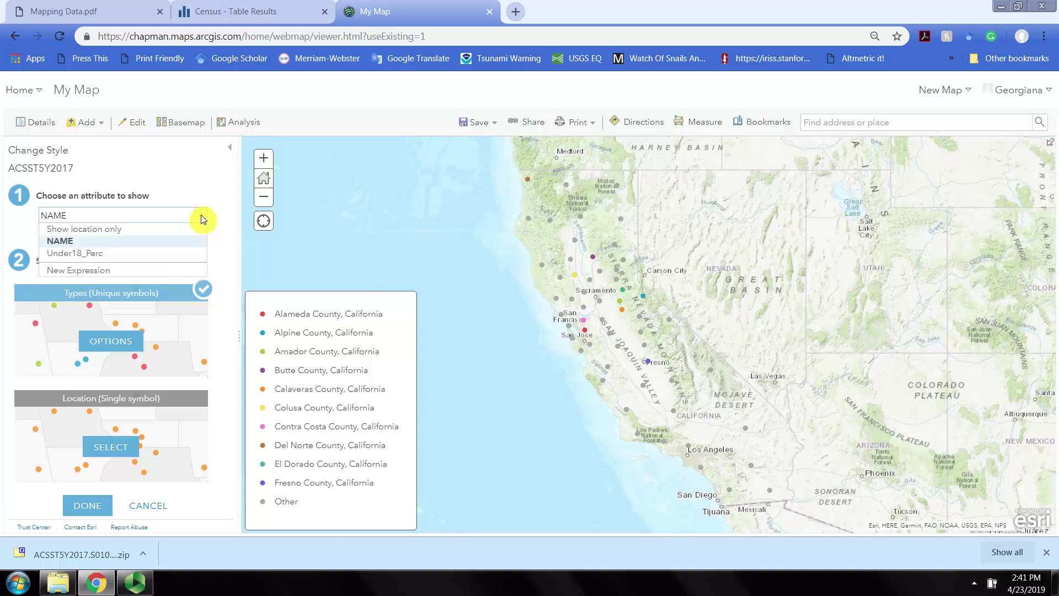
{"action": "left_click", "coordinate": [81, 254]}
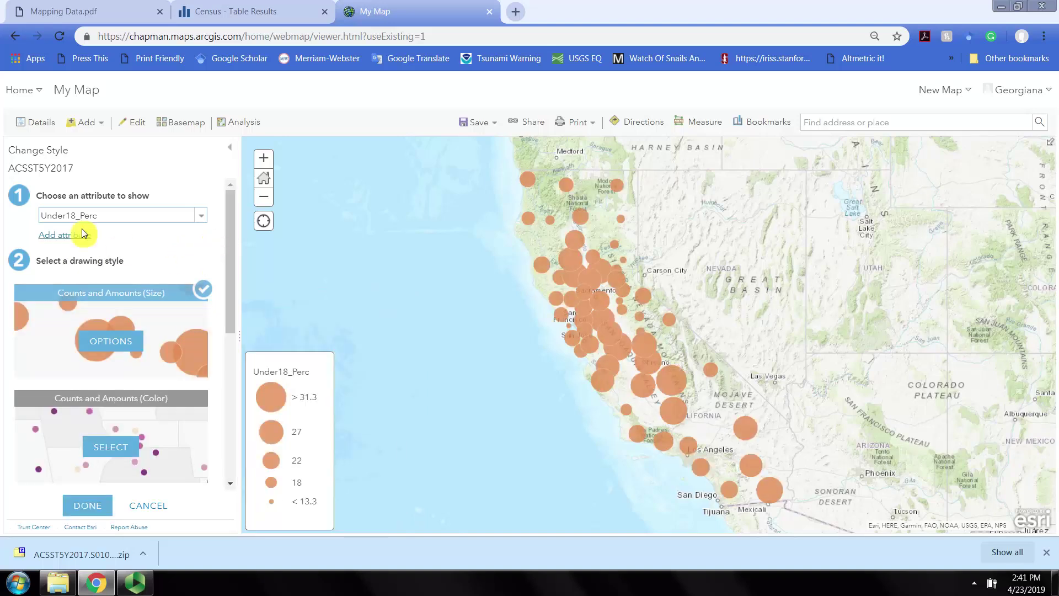
{"action": "left_click", "coordinate": [230, 148]}
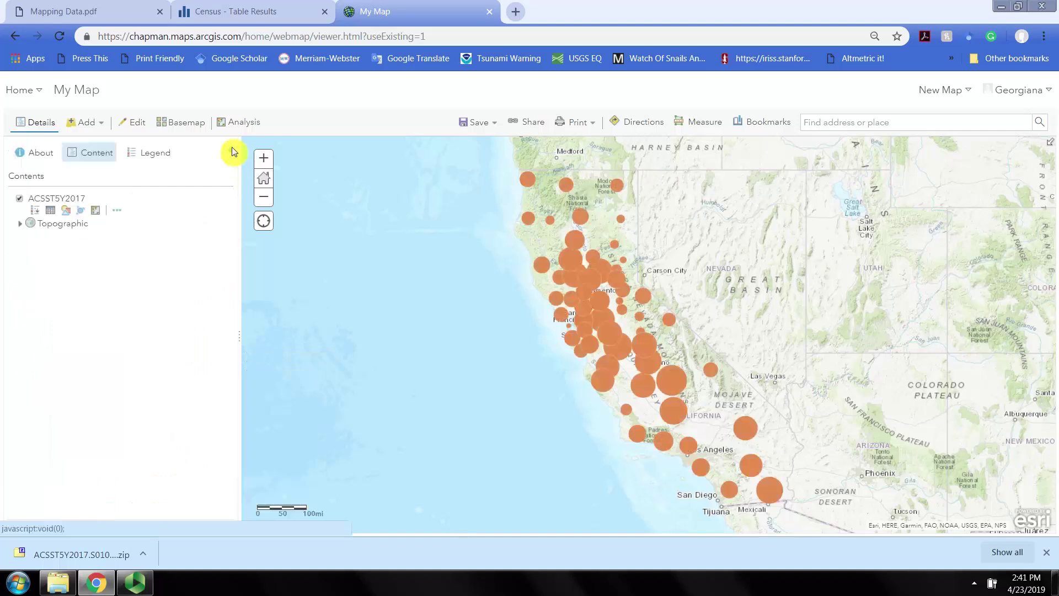
{"action": "left_click", "coordinate": [66, 210]}
{"action": "left_click", "coordinate": [200, 218]}
{"action": "left_click", "coordinate": [90, 259]}
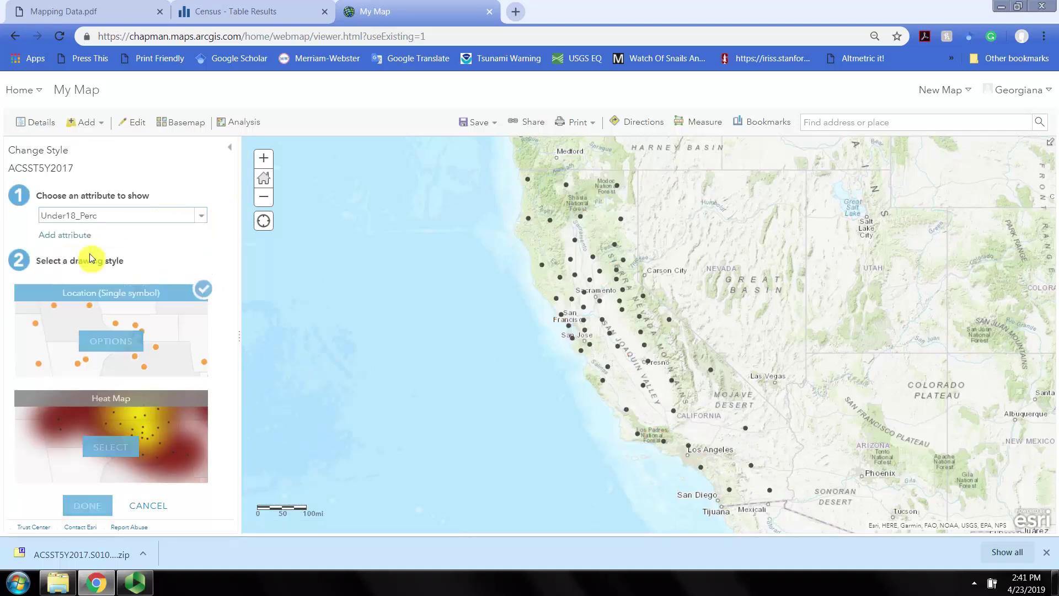
{"action": "left_click", "coordinate": [85, 507]}
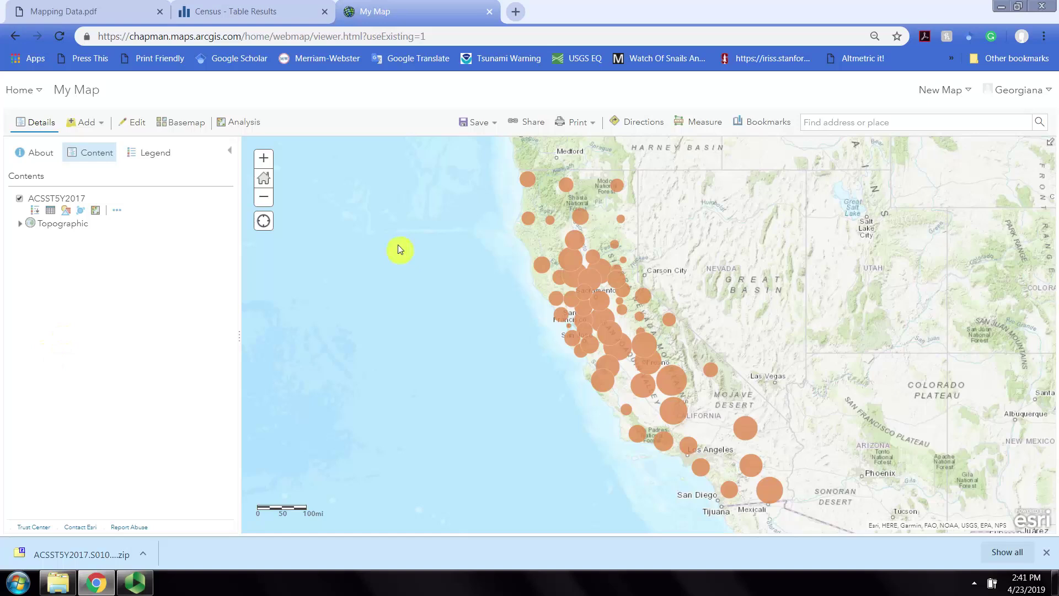
{"action": "left_click", "coordinate": [265, 13]}
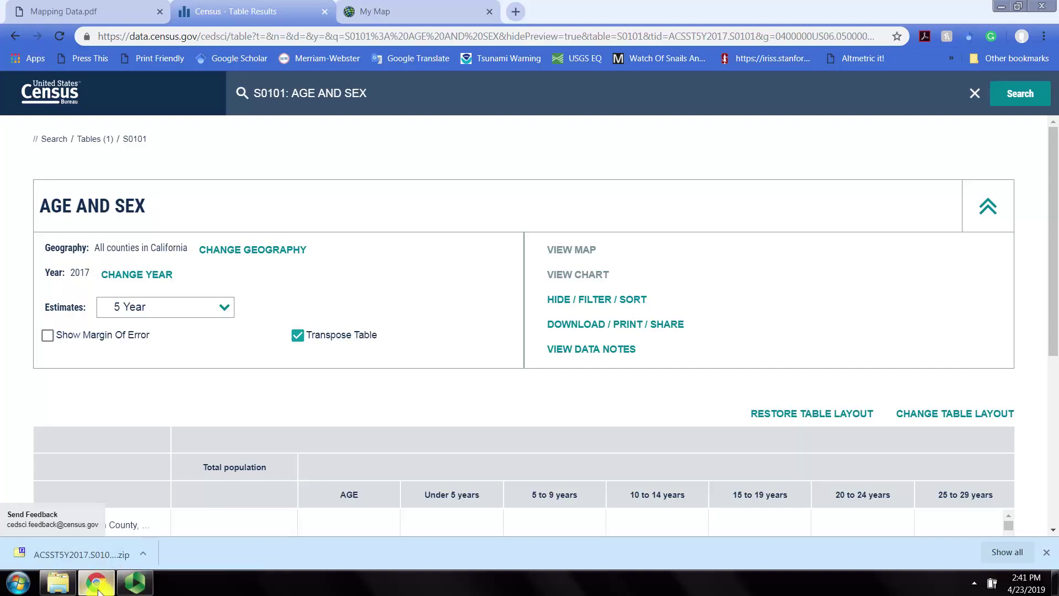
{"action": "left_click", "coordinate": [83, 11]}
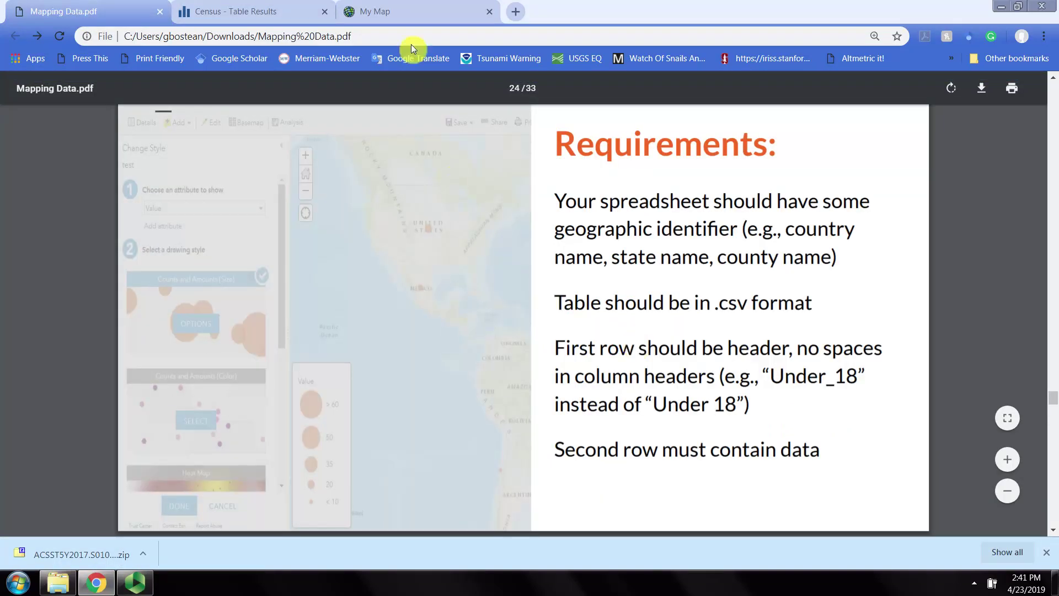
{"action": "left_click", "coordinate": [405, 13]}
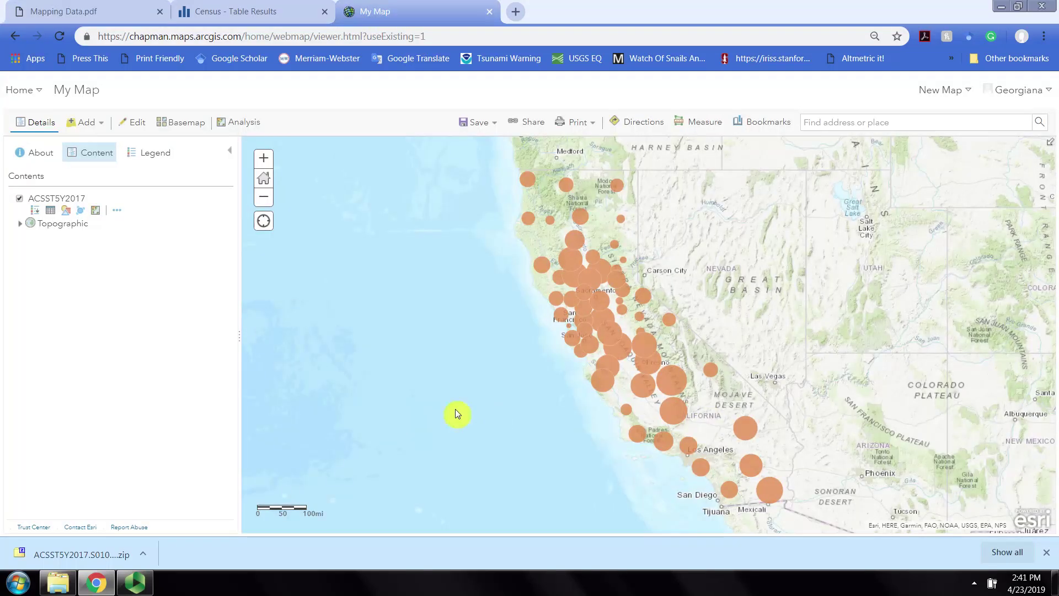
{"action": "left_click", "coordinate": [135, 583]}
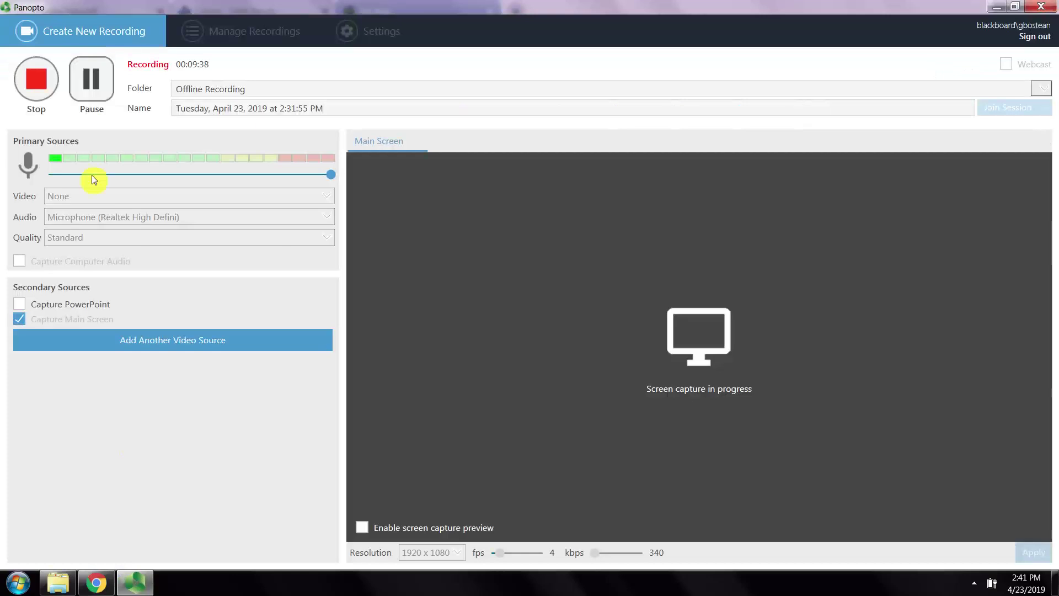